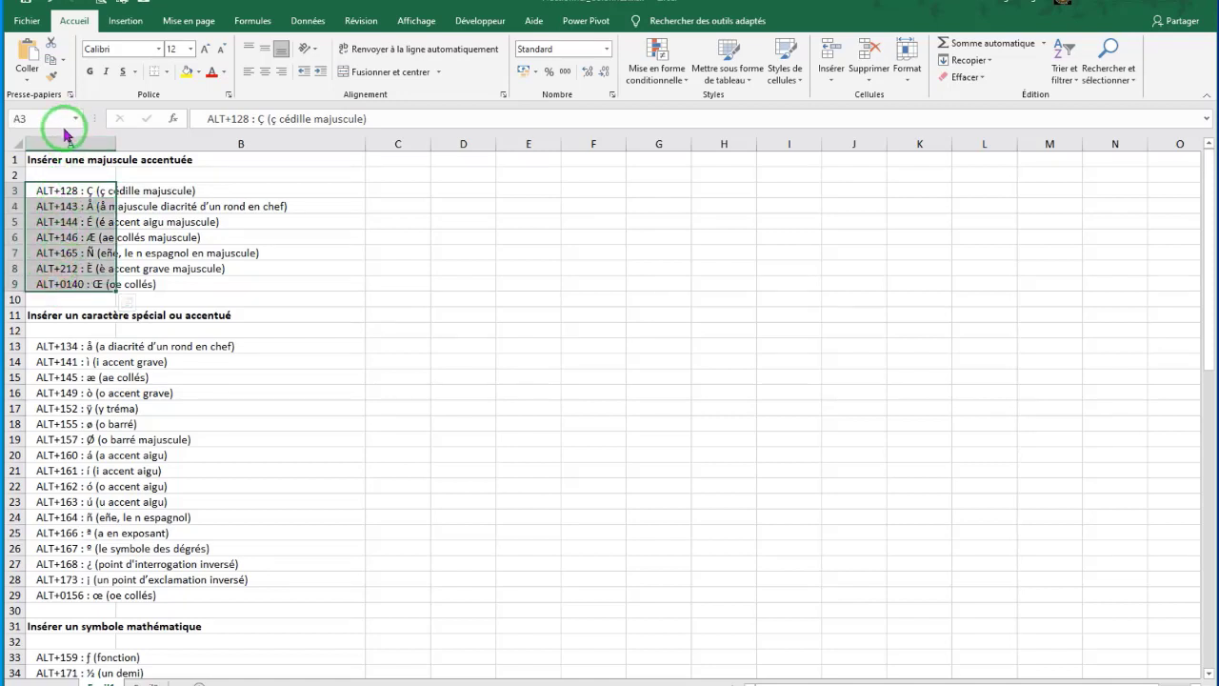
# Step: Split cells A3:A9 into two columns with the Convertir wizard, as delimited text using a colon as the other separator
pyautogui.click(308, 21)
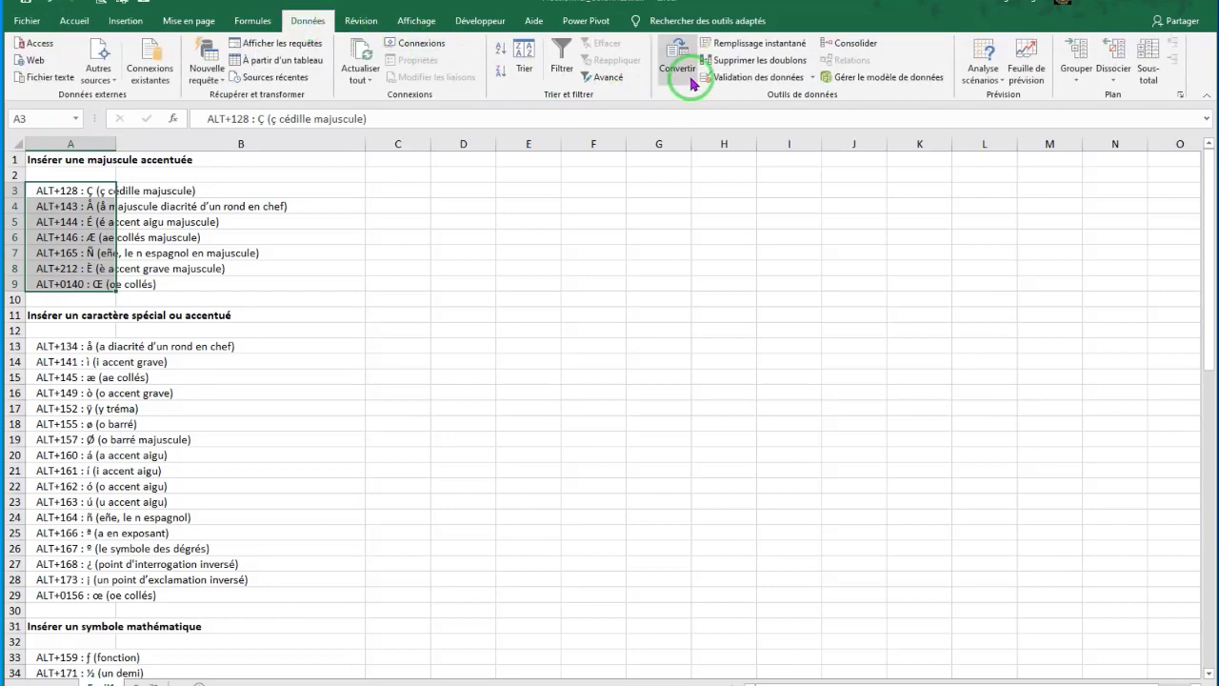
pyautogui.click(680, 71)
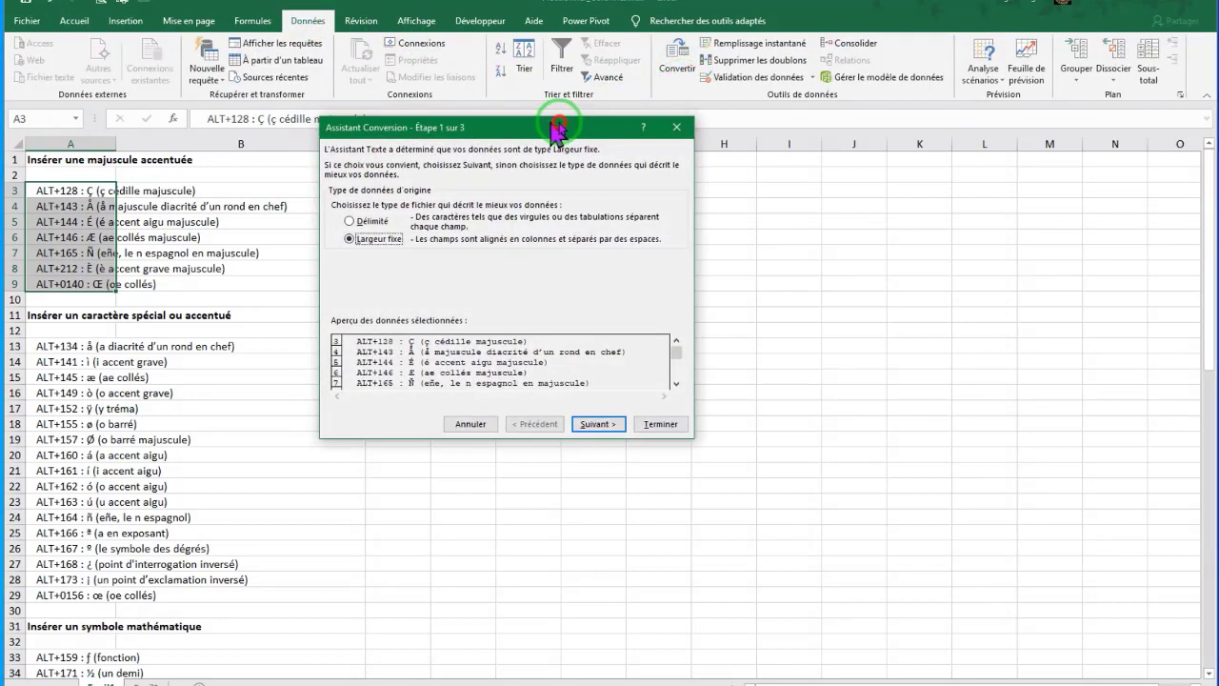
pyautogui.moveTo(537, 122); pyautogui.dragTo(695, 156)
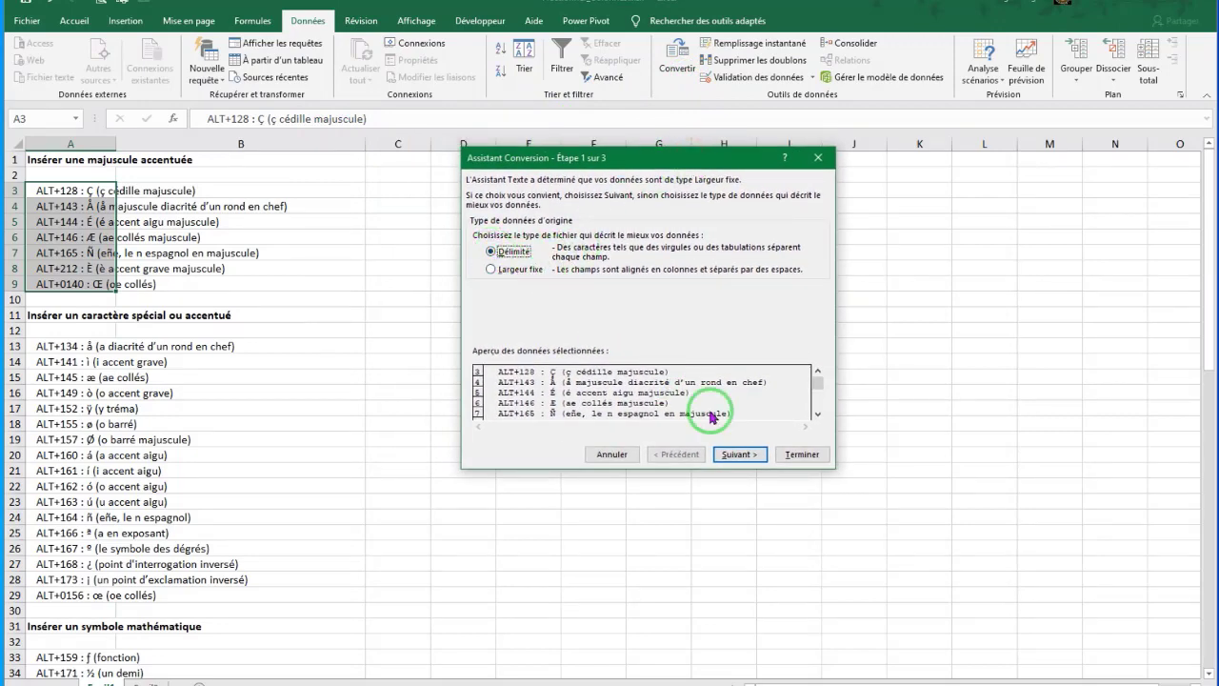
pyautogui.click(739, 455)
pyautogui.click(740, 460)
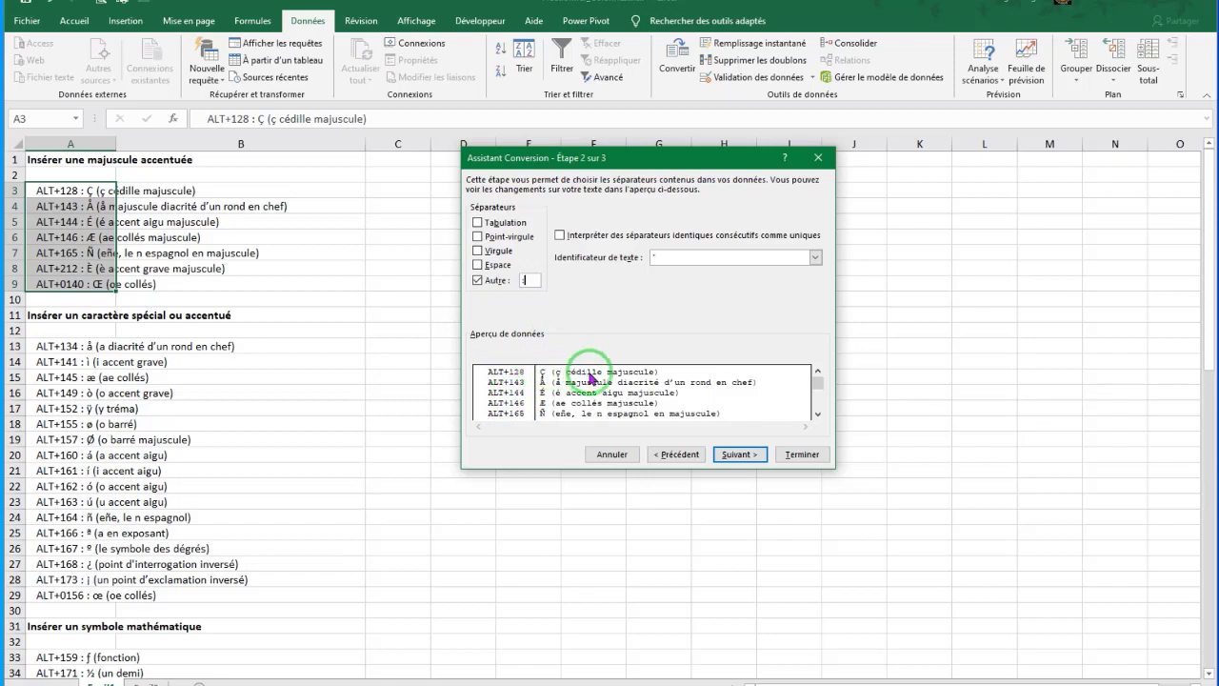
pyautogui.click(740, 455)
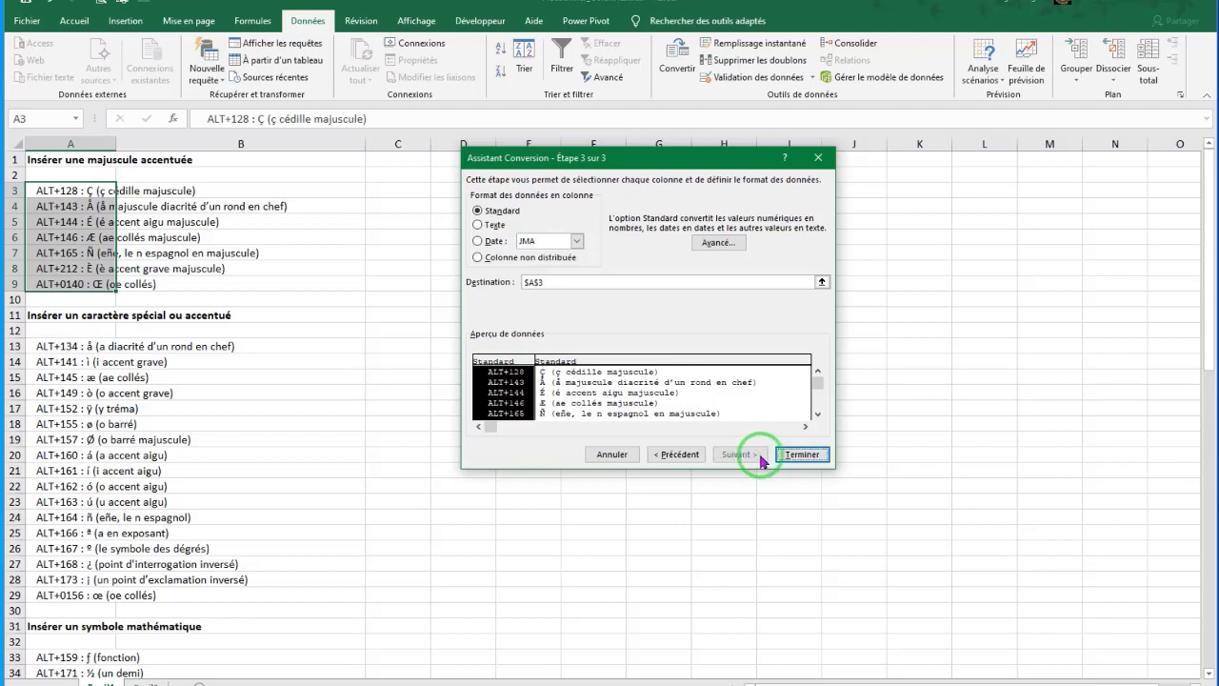
pyautogui.click(802, 454)
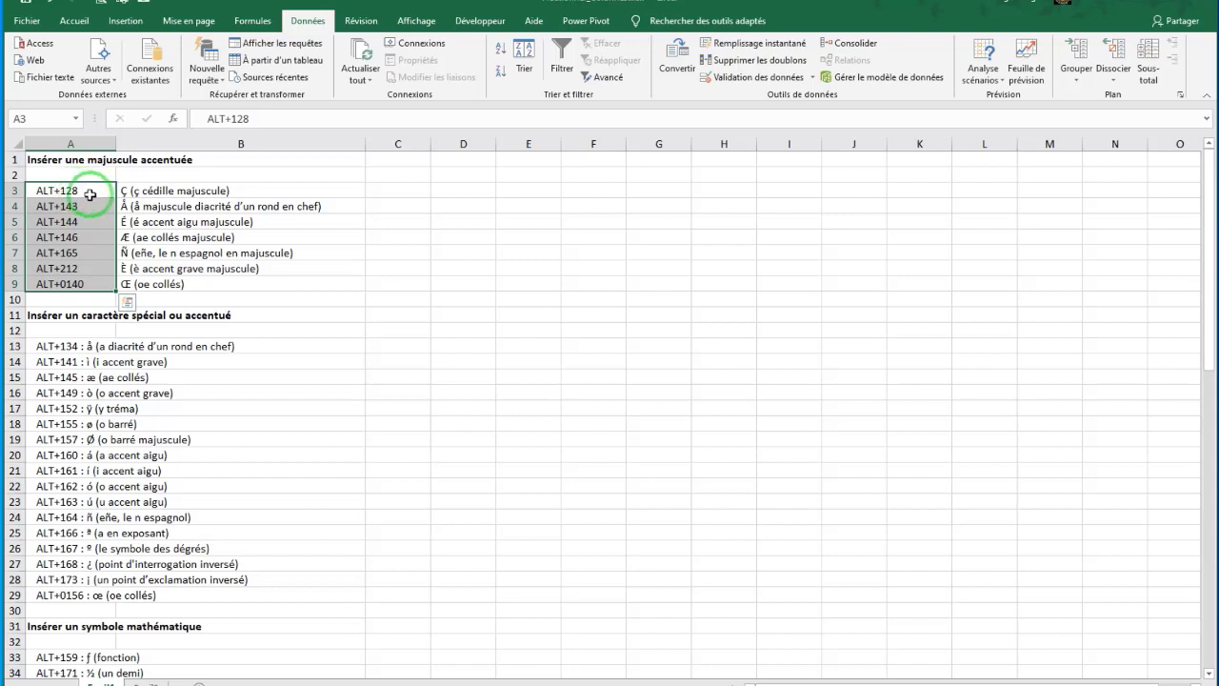
# Step: Split cells B3:B9 into two columns as delimited text, using an opening parenthesis "(" as the other separator
pyautogui.moveTo(168, 190); pyautogui.dragTo(159, 280)
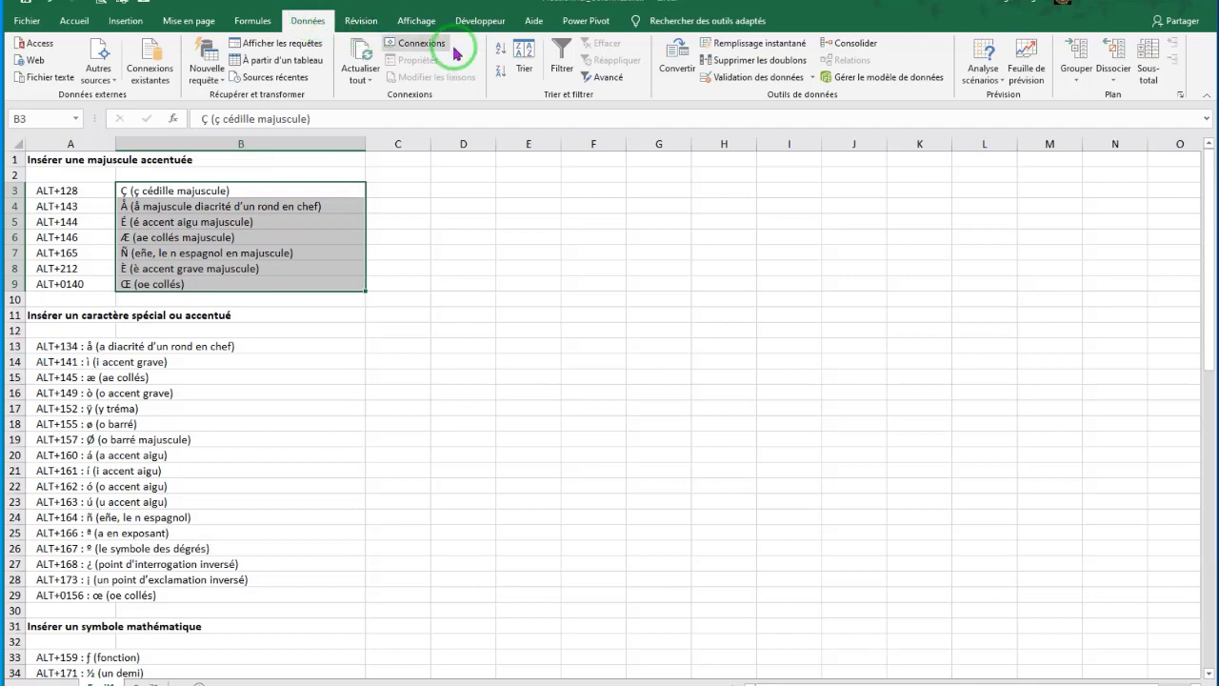
pyautogui.click(680, 77)
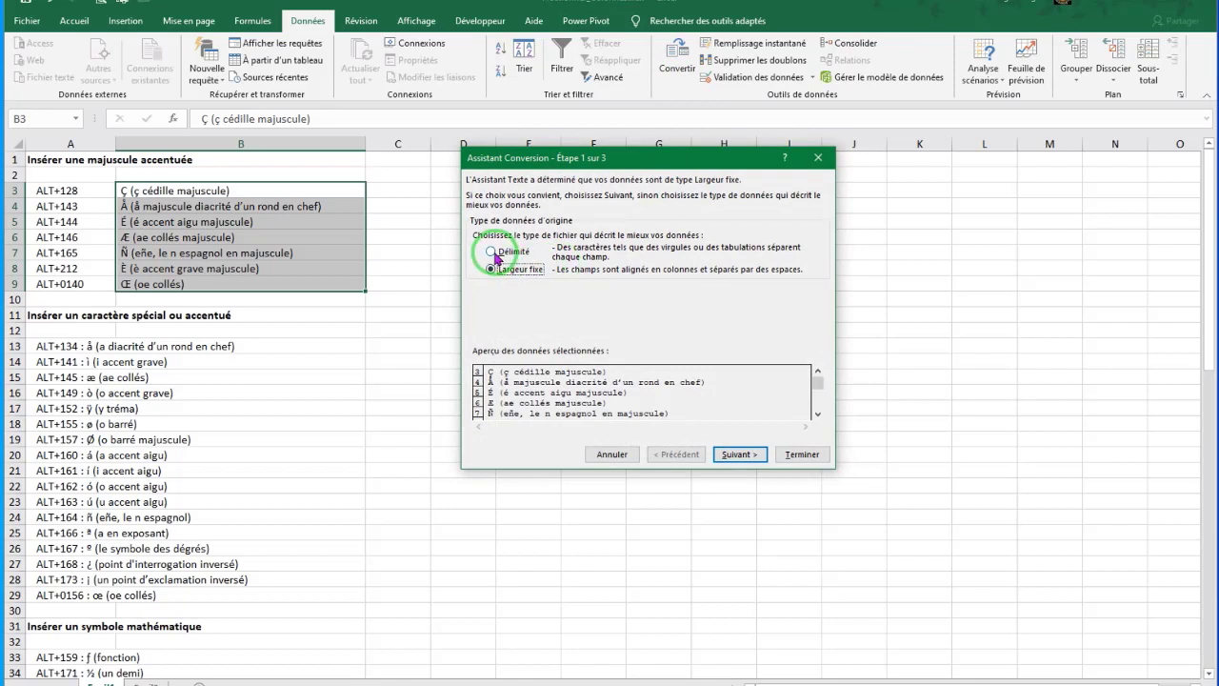
pyautogui.click(492, 251)
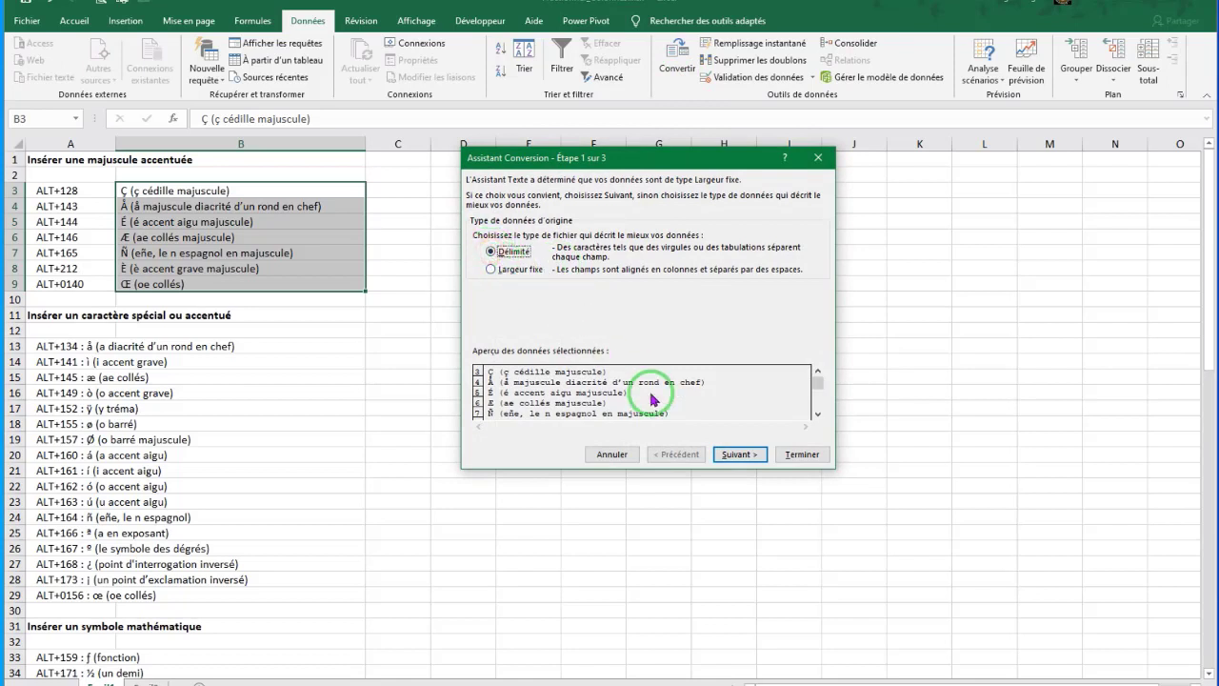
pyautogui.click(736, 457)
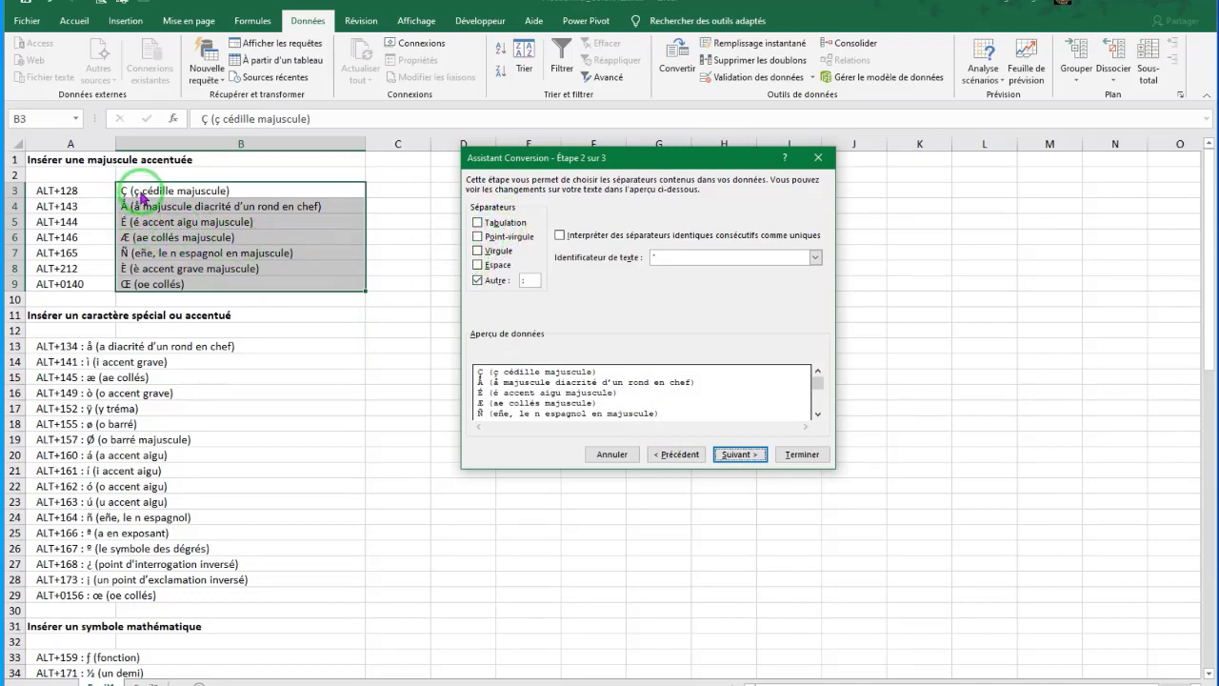
pyautogui.click(529, 280)
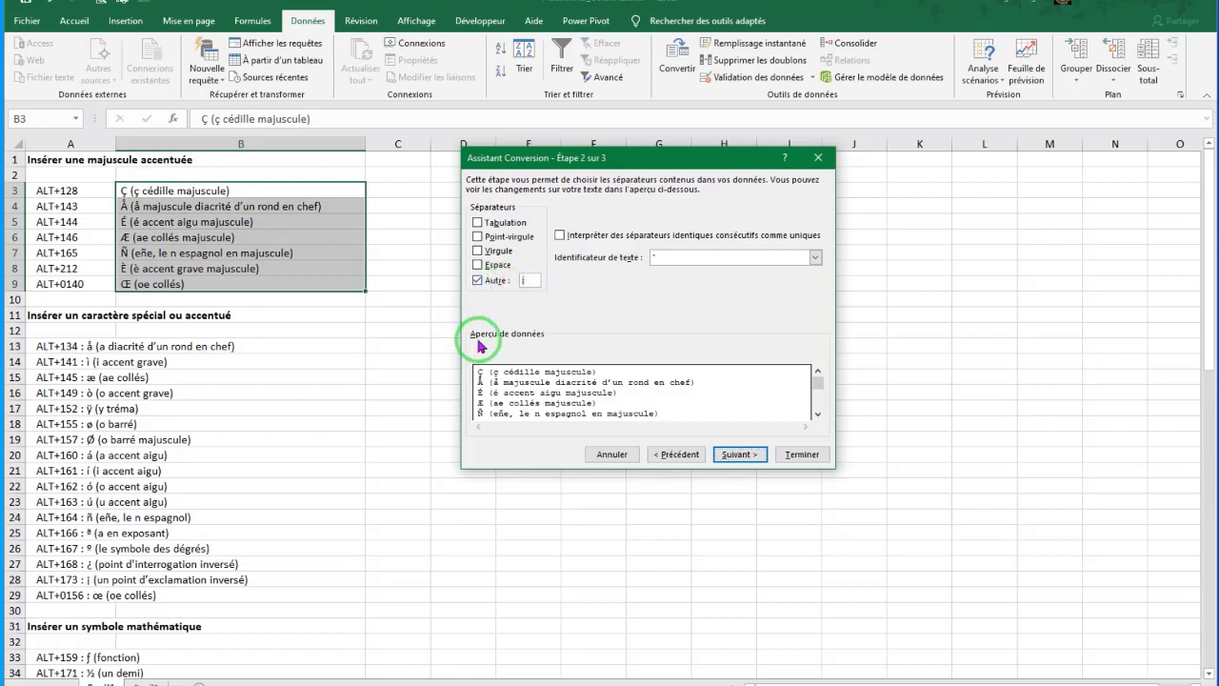
pyautogui.write('(')
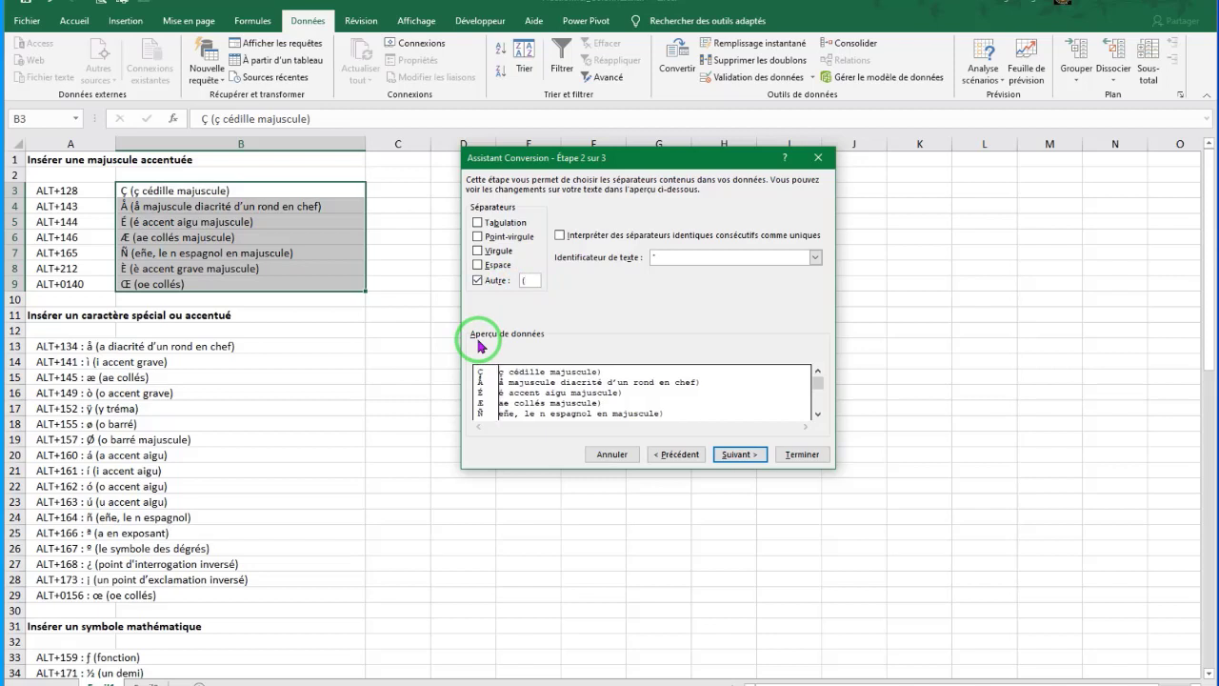
pyautogui.click(735, 455)
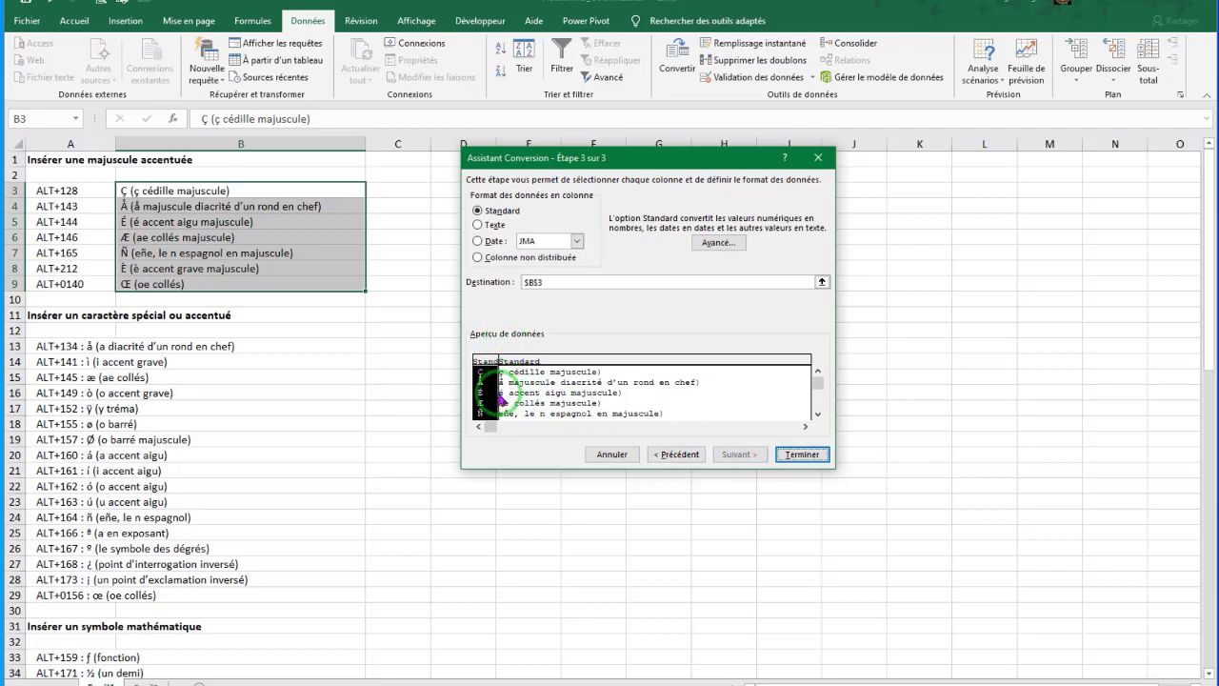
pyautogui.click(793, 456)
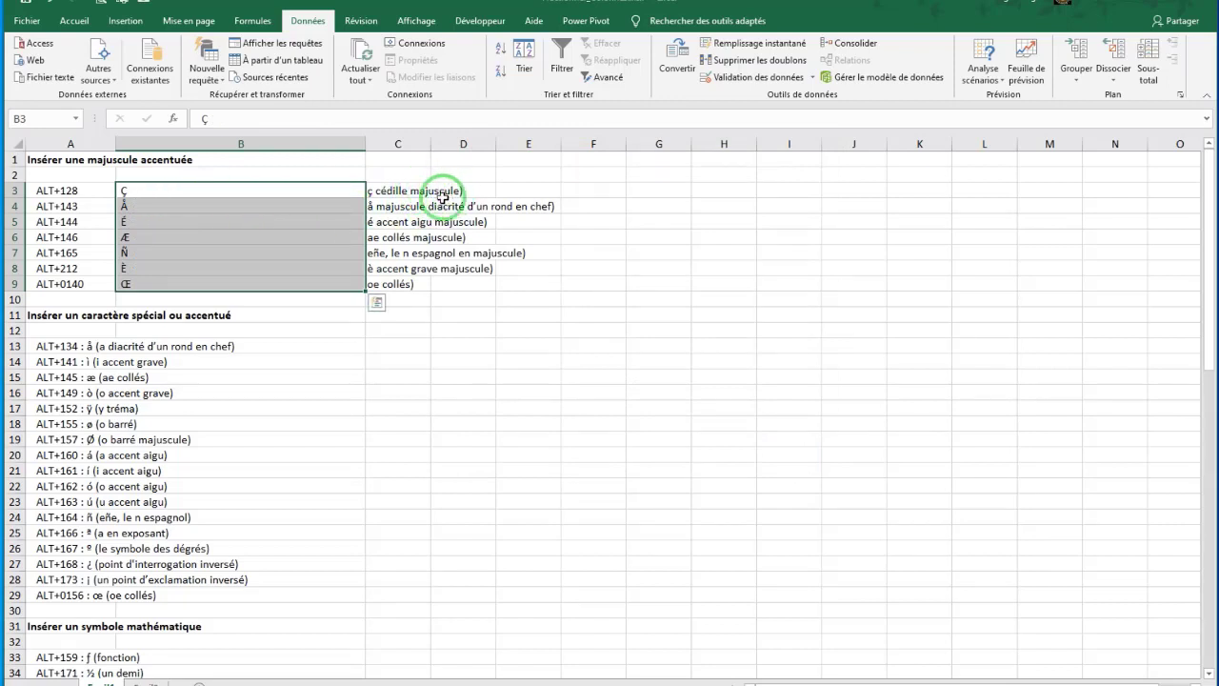
# Step: Remove all closing parentheses ")" from the descriptions in C3:C9 by replacing them with nothing
pyautogui.moveTo(389, 188); pyautogui.dragTo(386, 271)
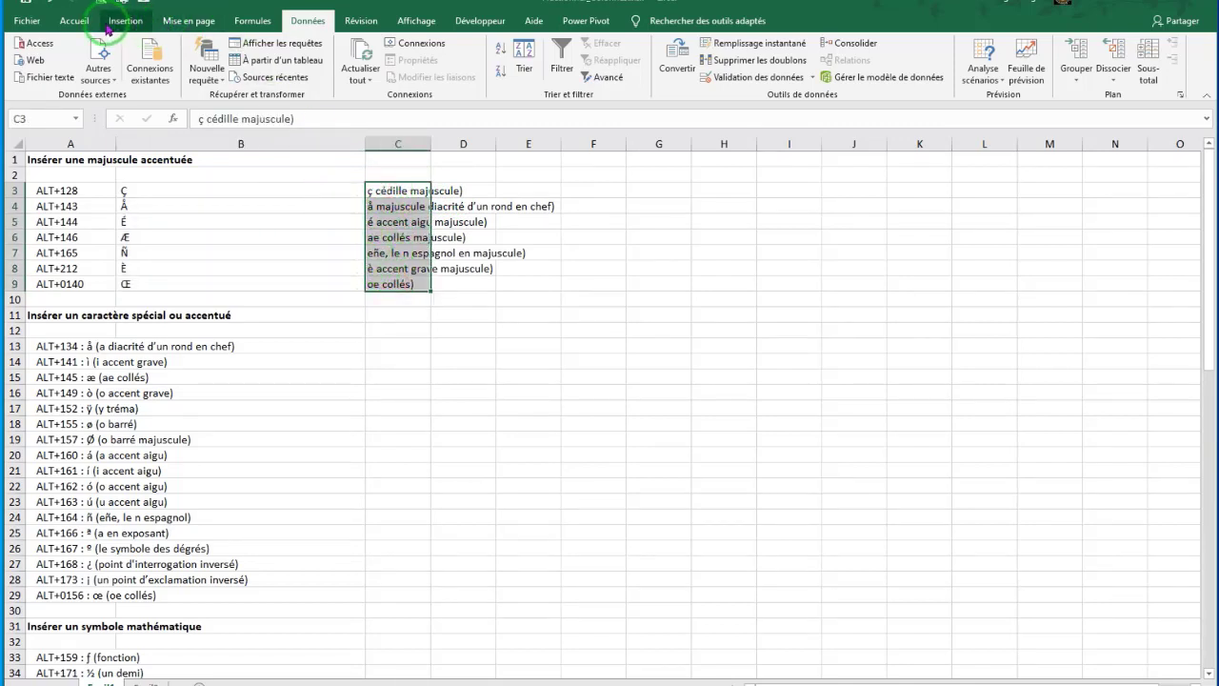
pyautogui.click(76, 22)
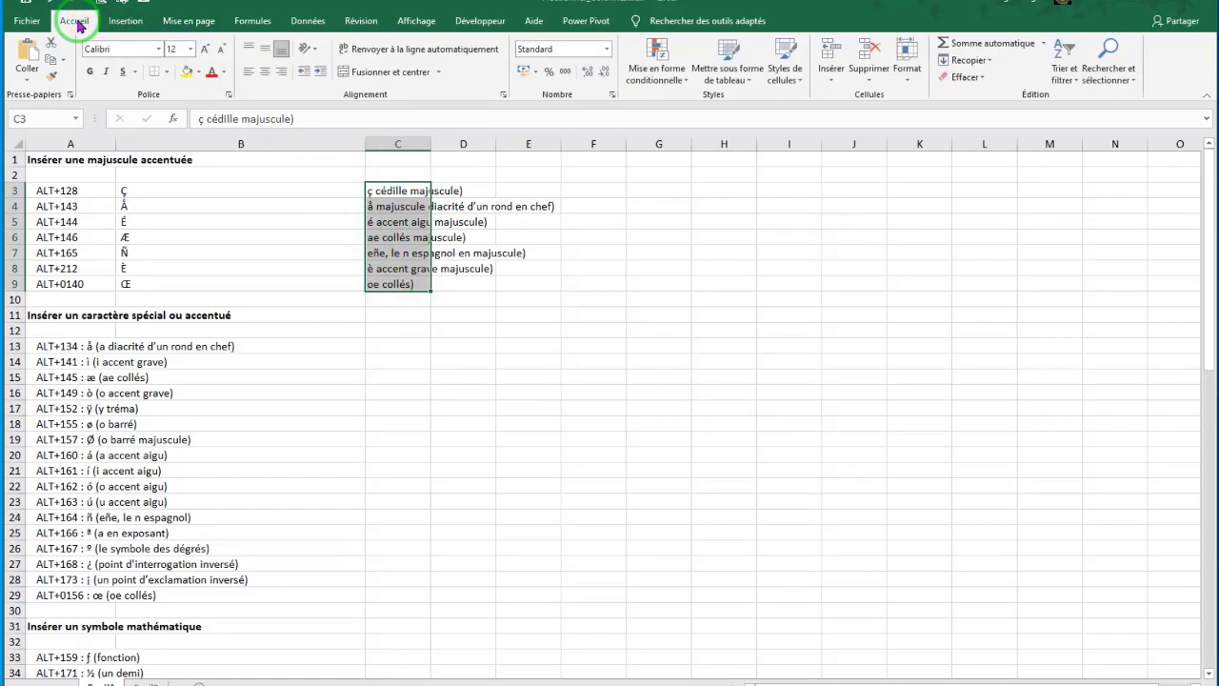
pyautogui.click(1125, 79)
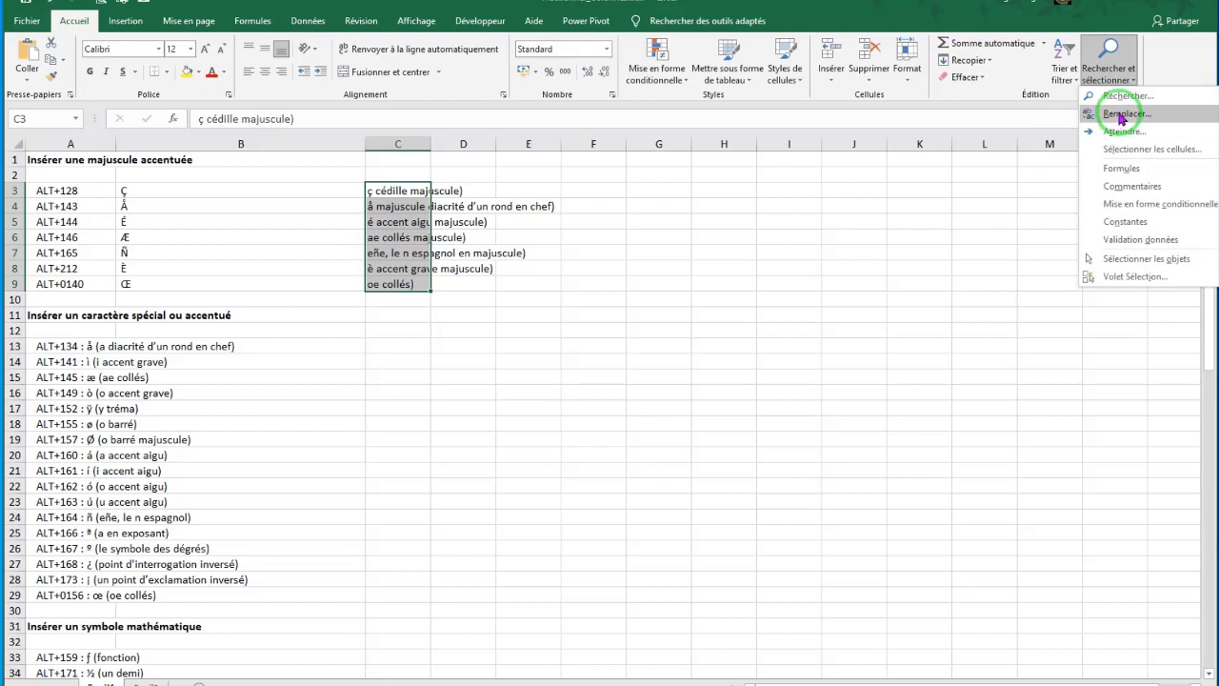
pyautogui.click(1122, 116)
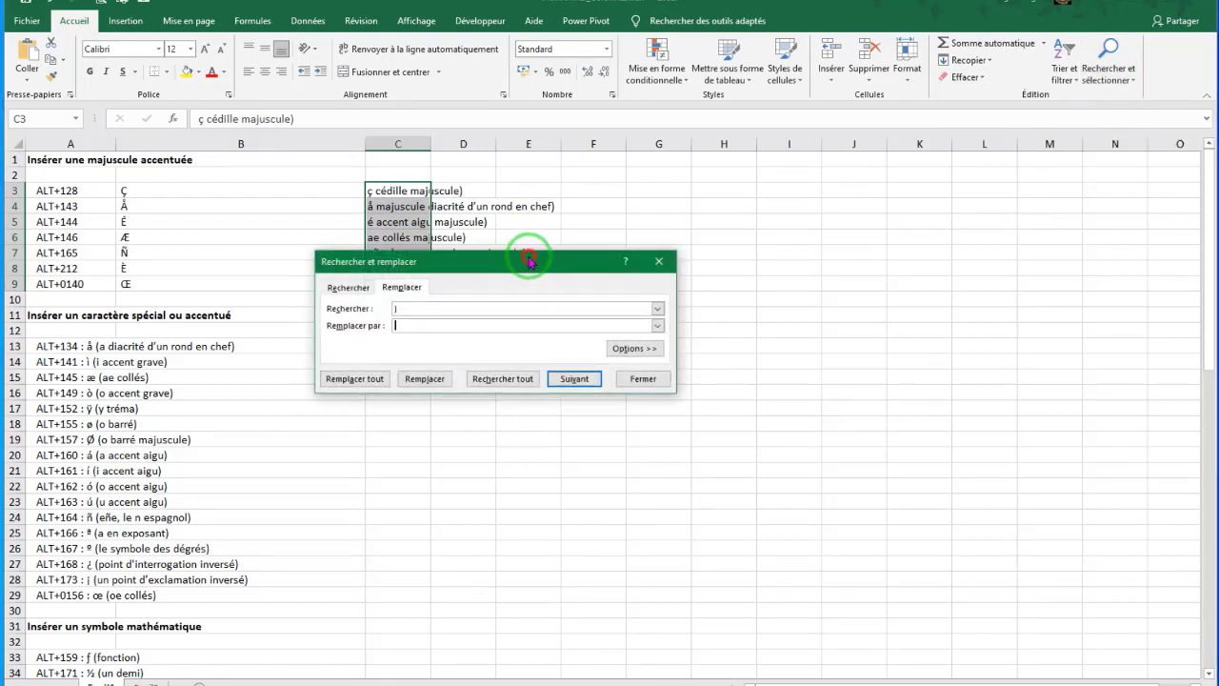
pyautogui.moveTo(528, 259); pyautogui.dragTo(832, 176)
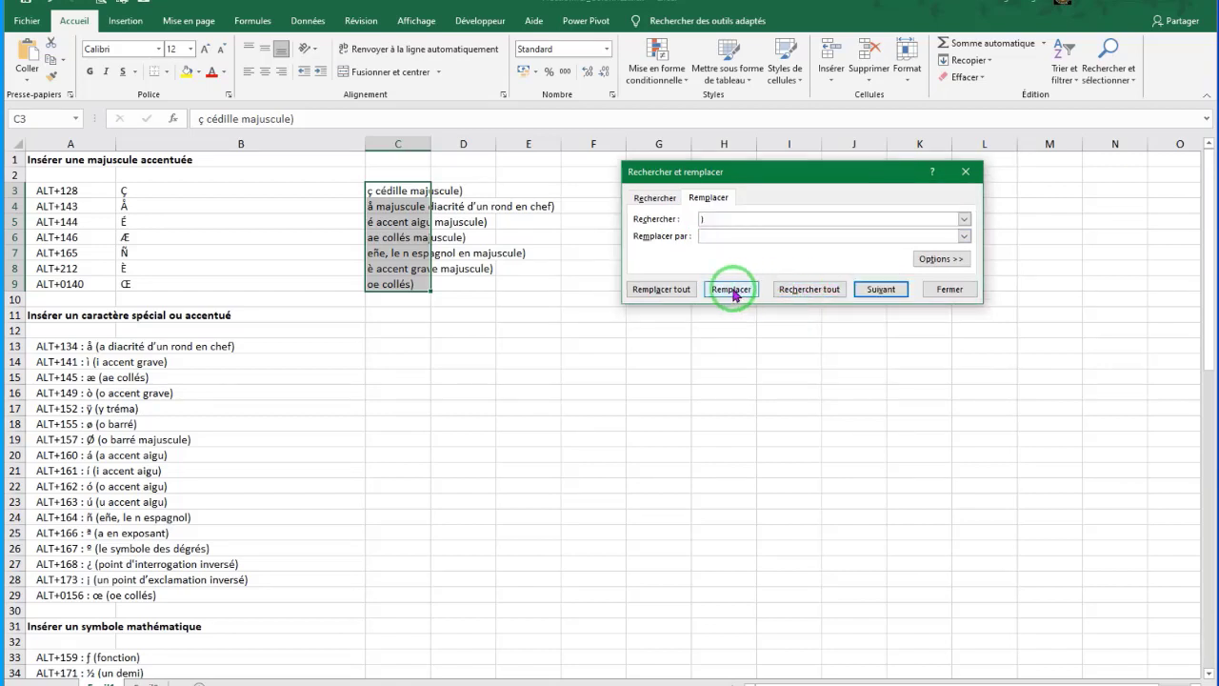
pyautogui.click(661, 289)
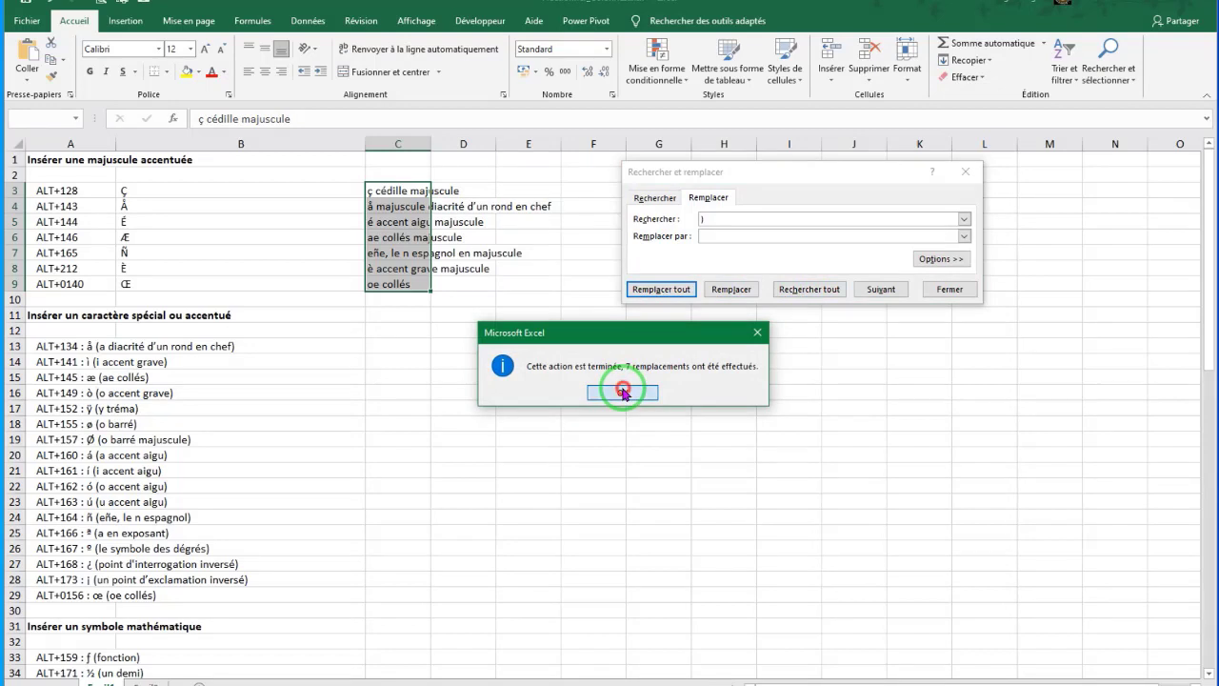
pyautogui.click(623, 392)
pyautogui.click(966, 171)
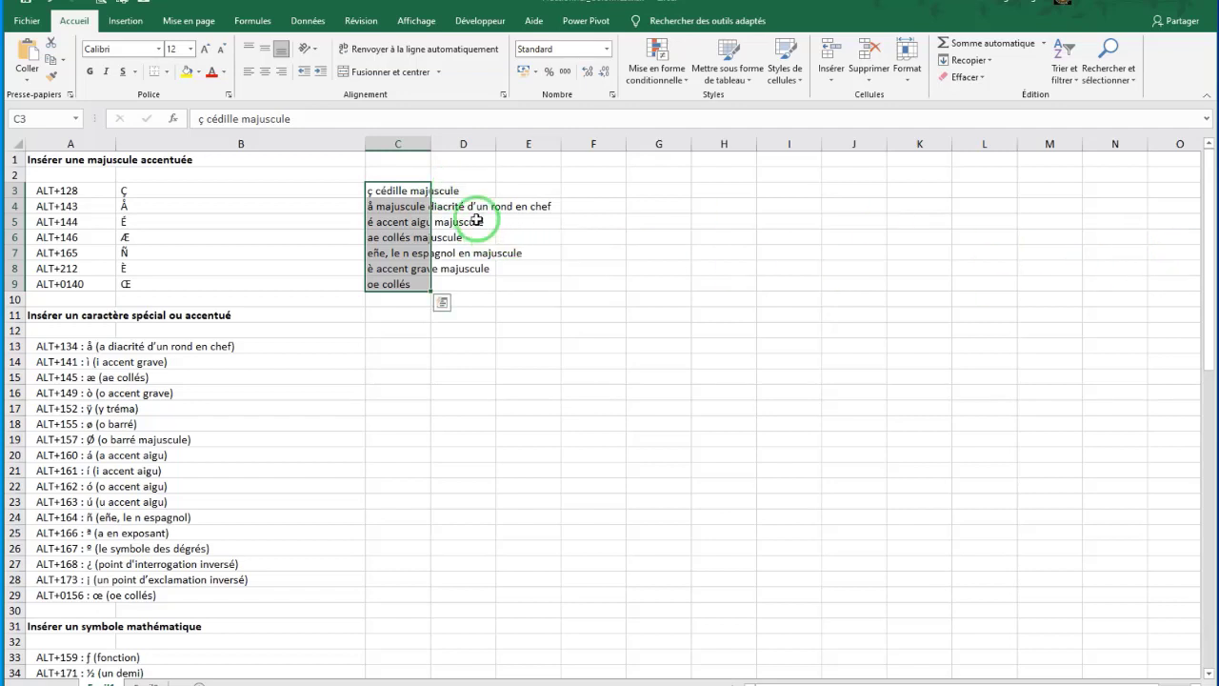
pyautogui.click(406, 328)
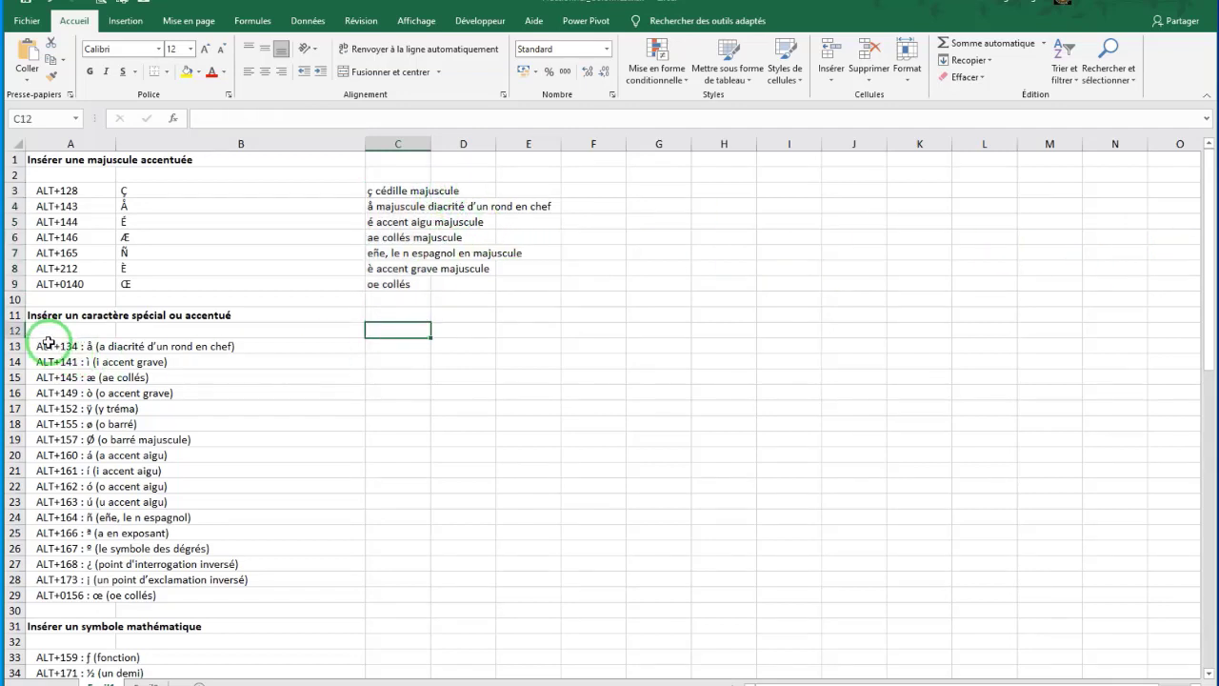
# Step: Split cells A13:A29 into two columns as delimited text, using a colon as the other separator
pyautogui.moveTo(47, 345); pyautogui.dragTo(76, 595)
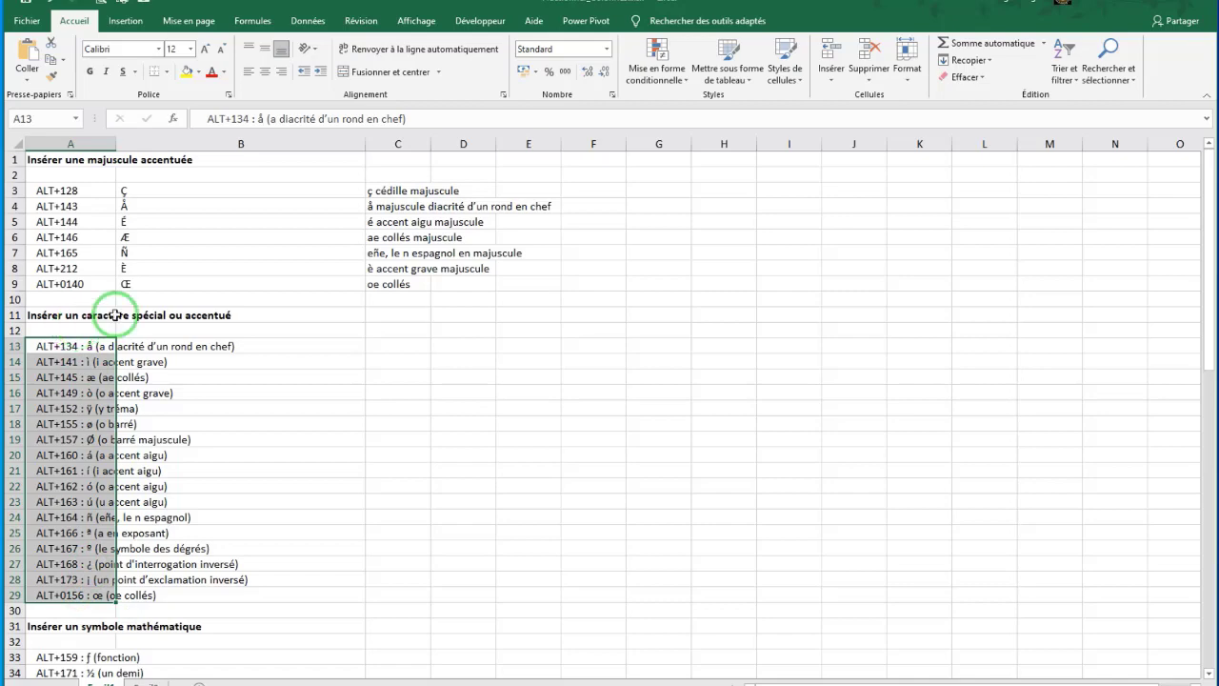
pyautogui.click(307, 21)
pyautogui.click(678, 72)
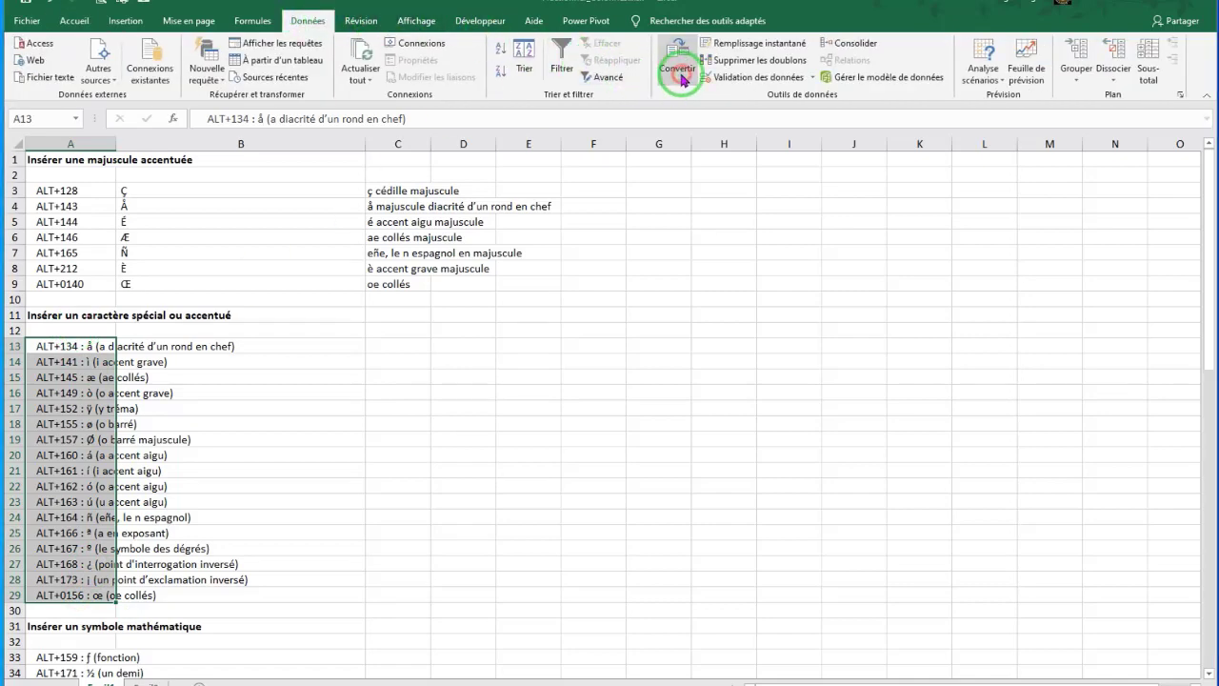
pyautogui.click(491, 252)
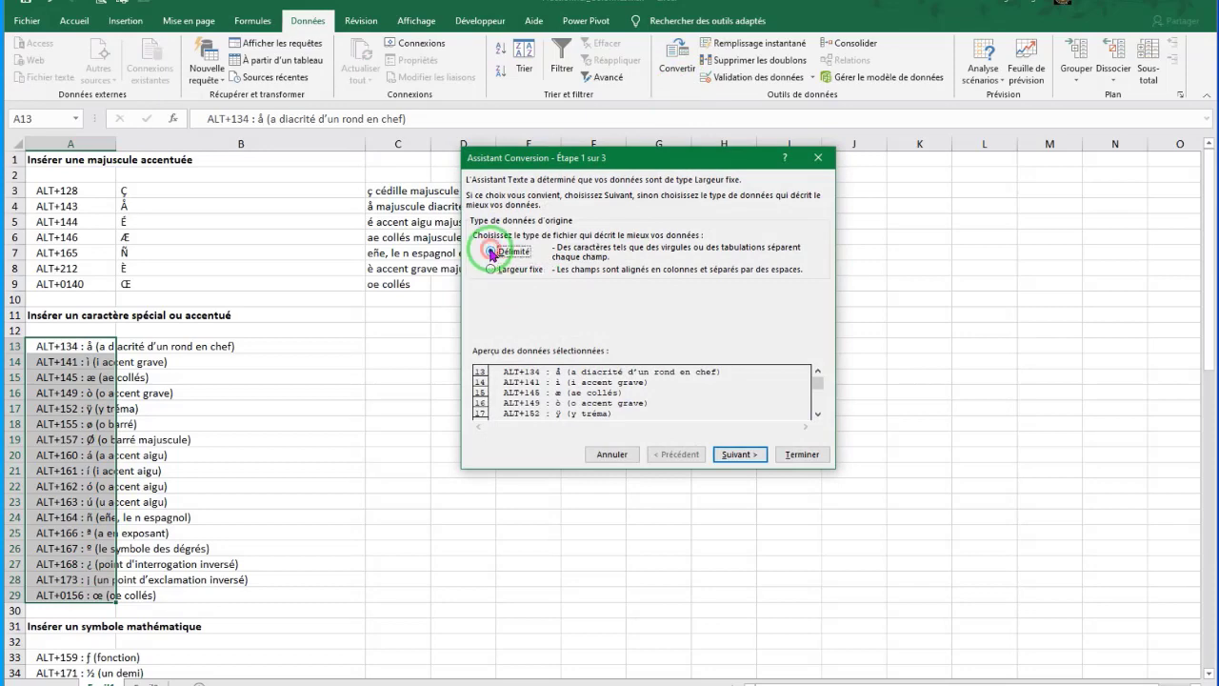
pyautogui.click(739, 454)
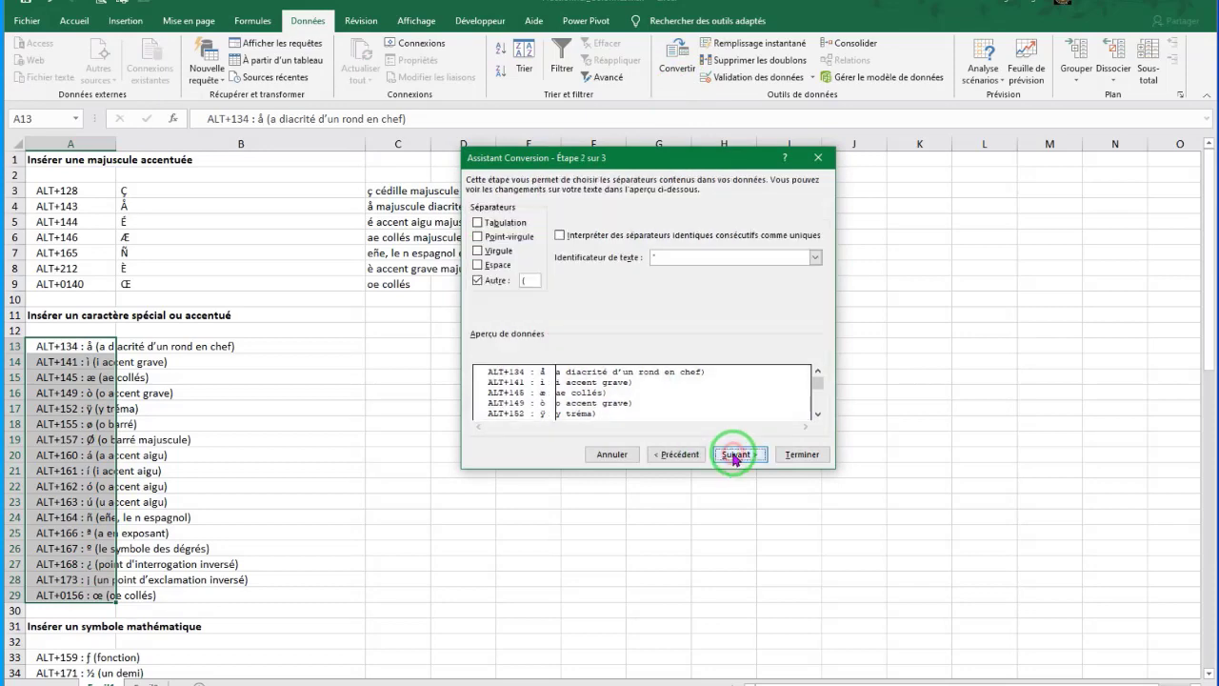
pyautogui.moveTo(621, 158); pyautogui.dragTo(750, 160)
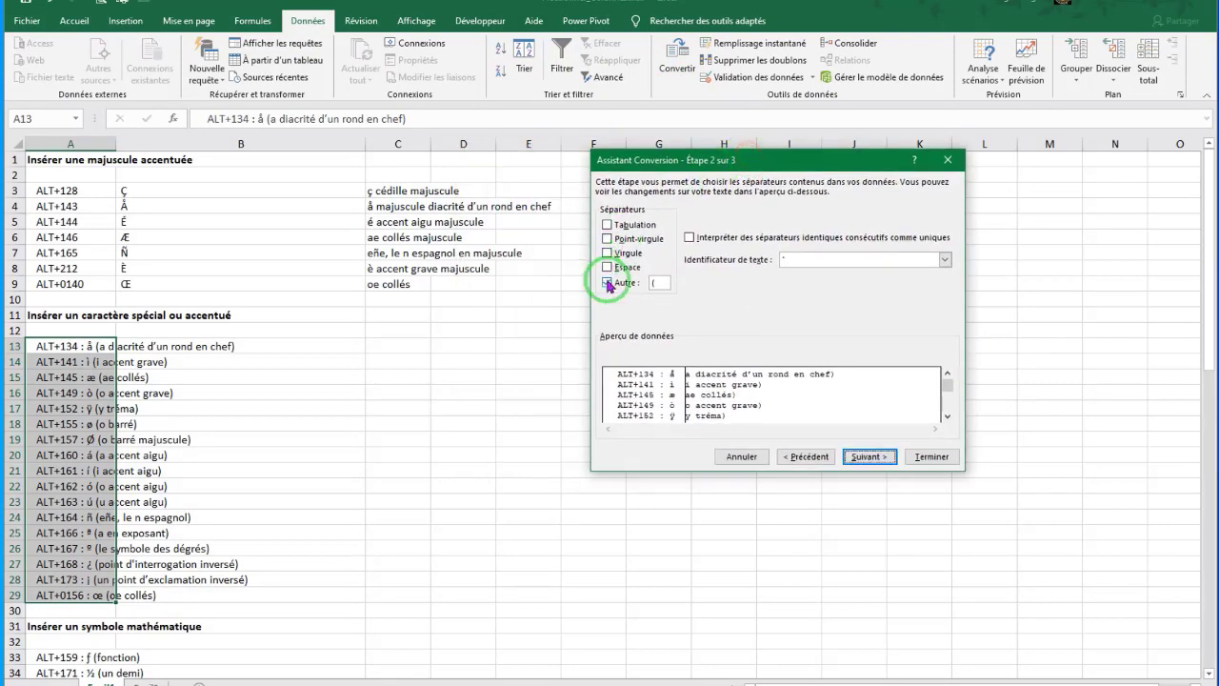
pyautogui.doubleClick(661, 283)
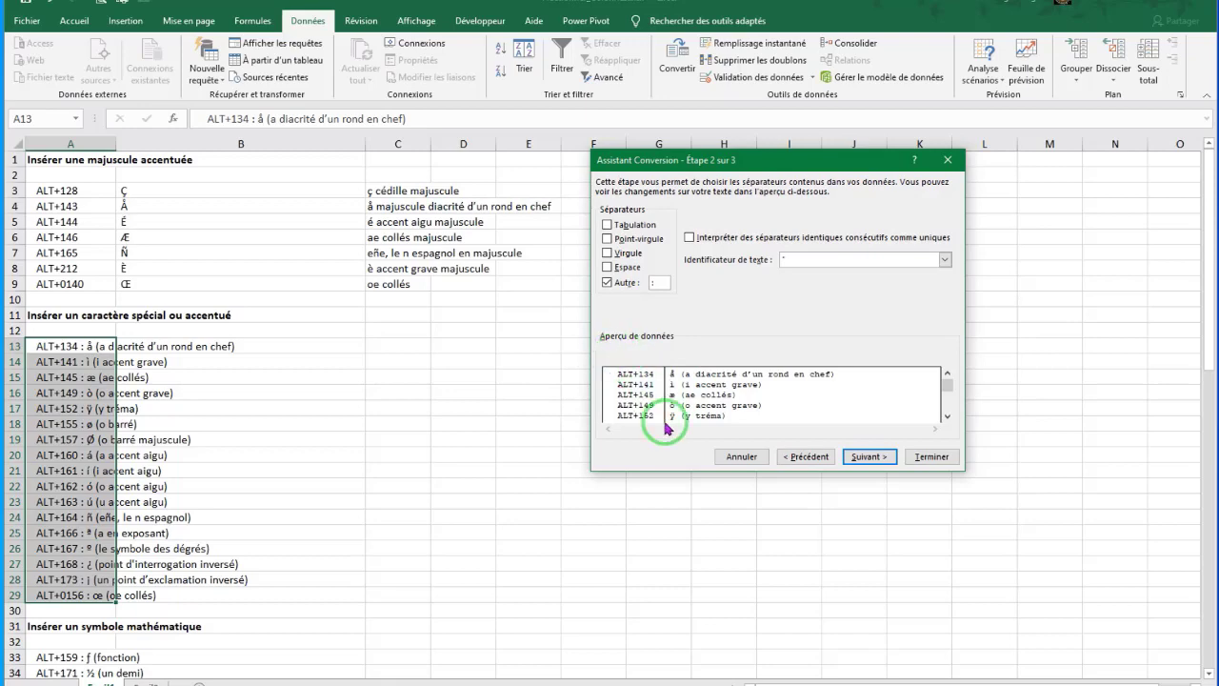
pyautogui.click(861, 458)
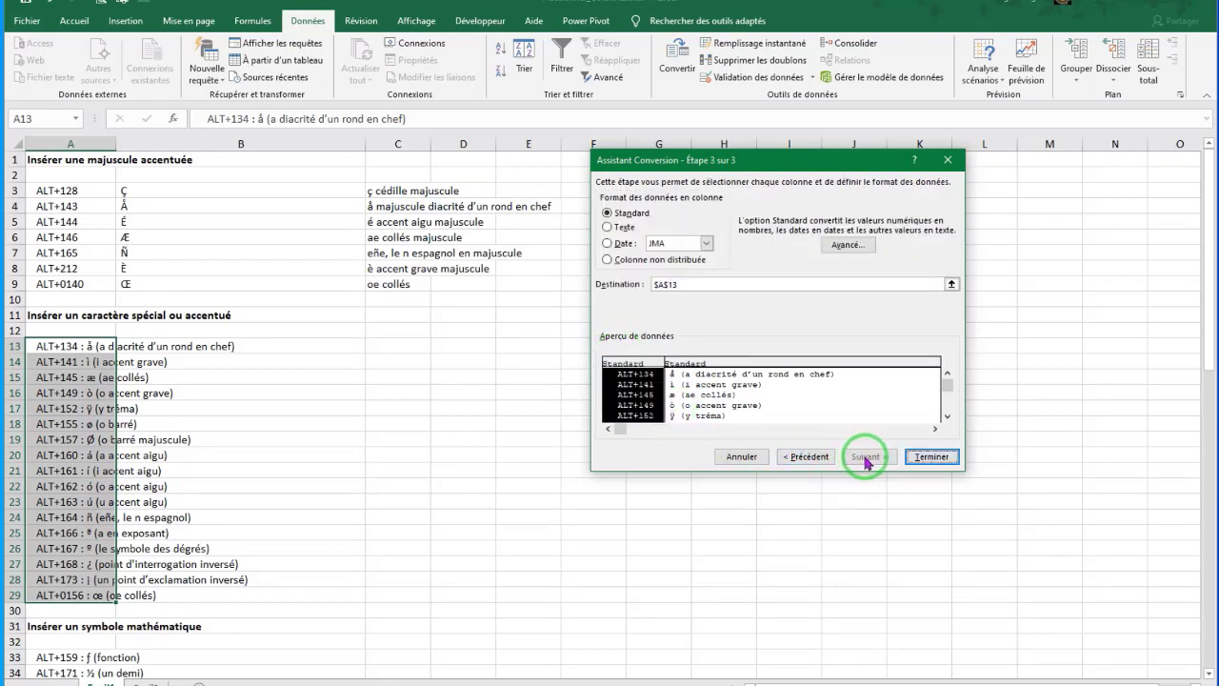
pyautogui.click(929, 457)
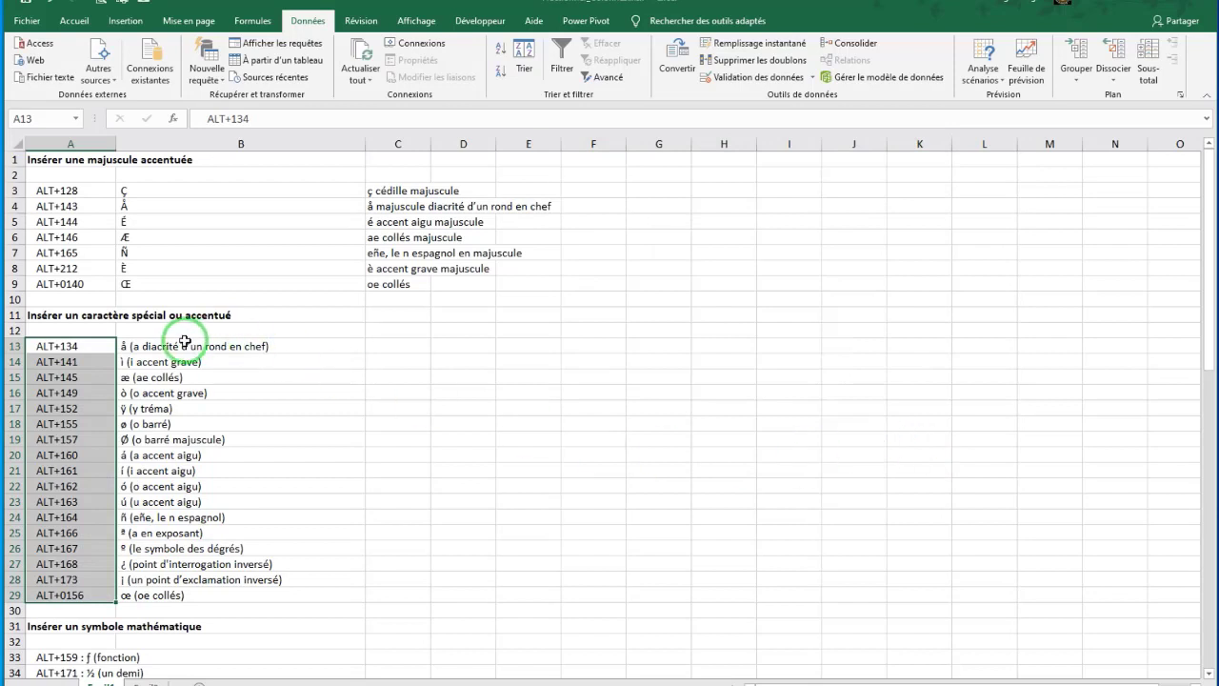
# Step: Split cells B13:B29 into two columns as delimited text, using an opening parenthesis "(" as the other separator
pyautogui.moveTo(163, 346); pyautogui.dragTo(178, 594)
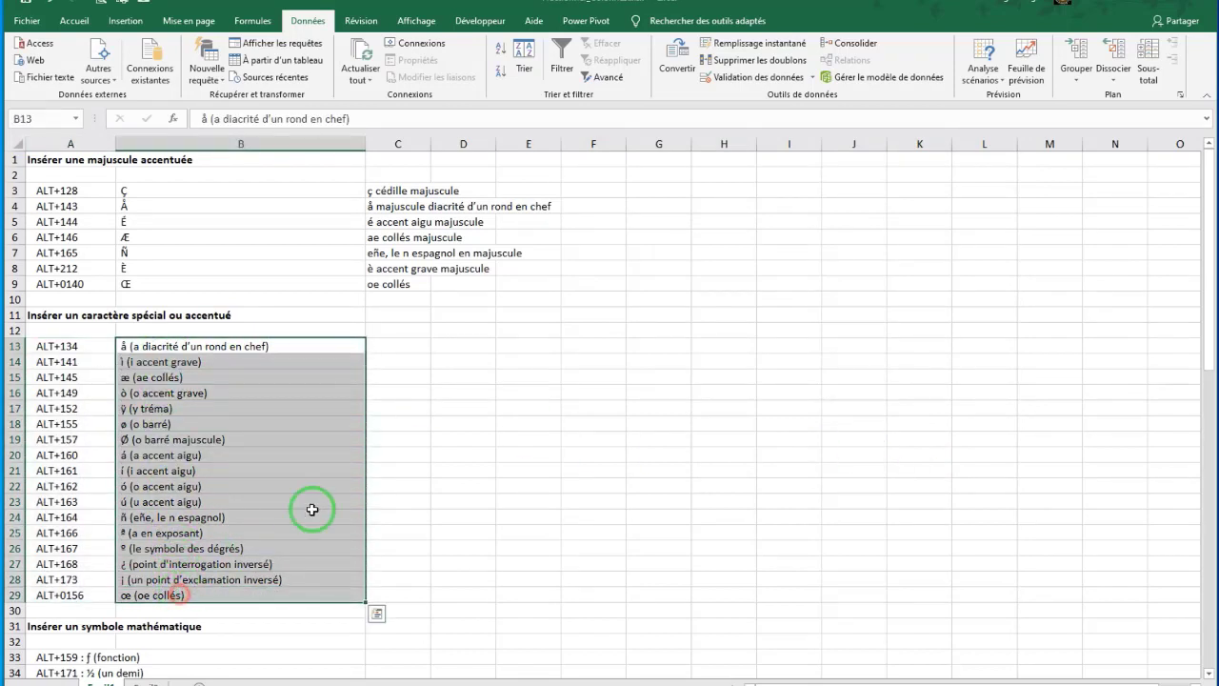
pyautogui.click(686, 63)
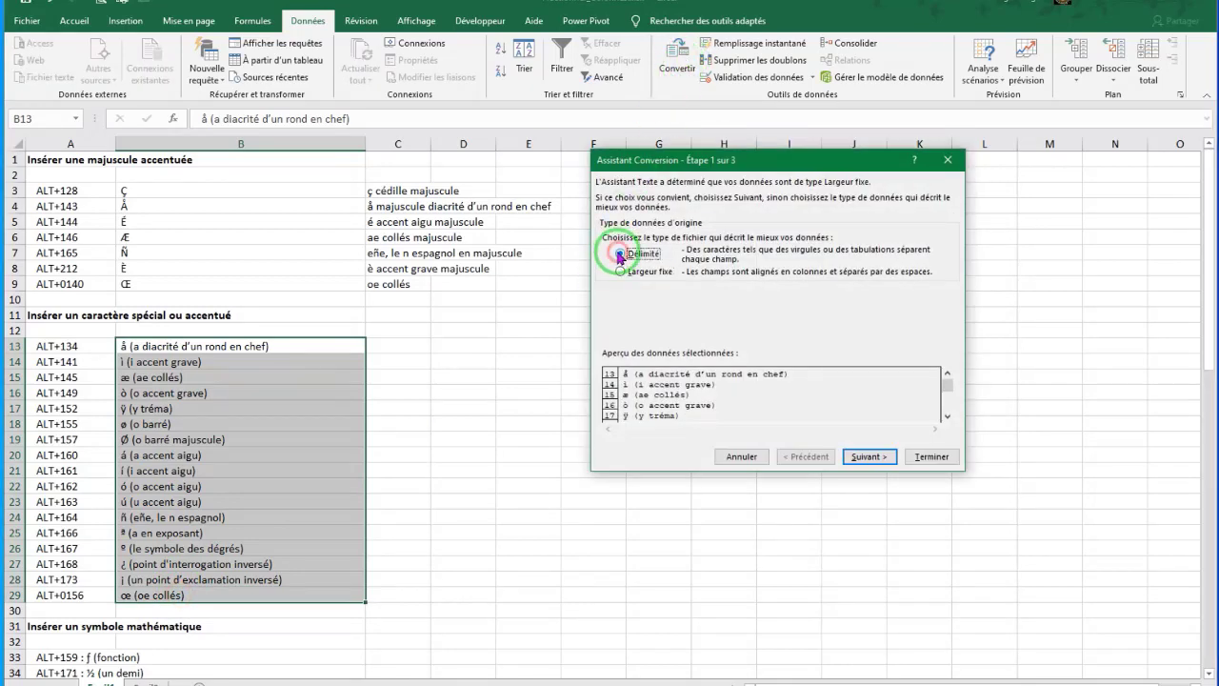
pyautogui.click(868, 457)
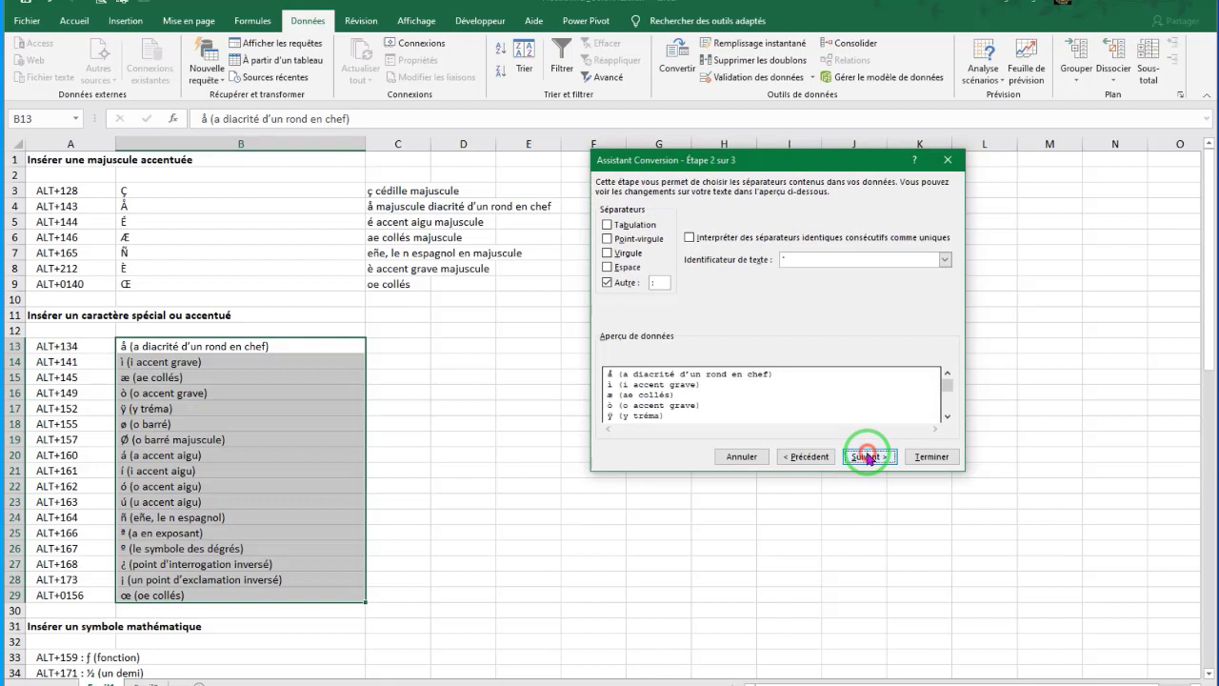
pyautogui.click(660, 282)
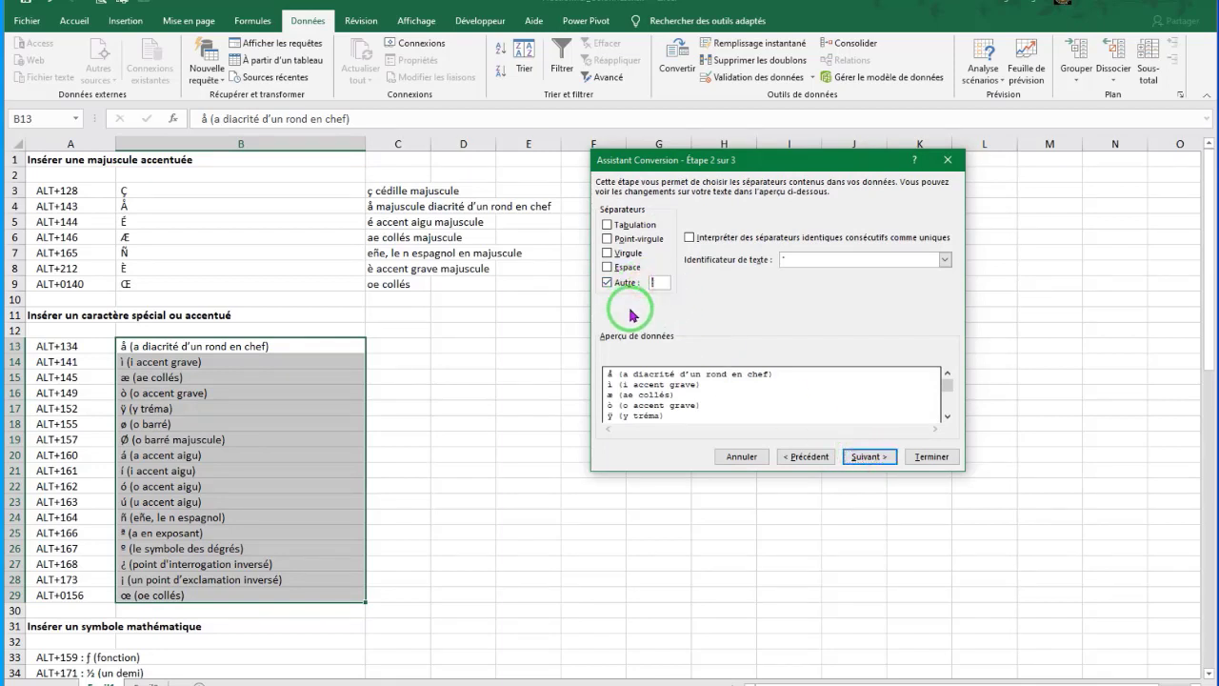
pyautogui.write('(')
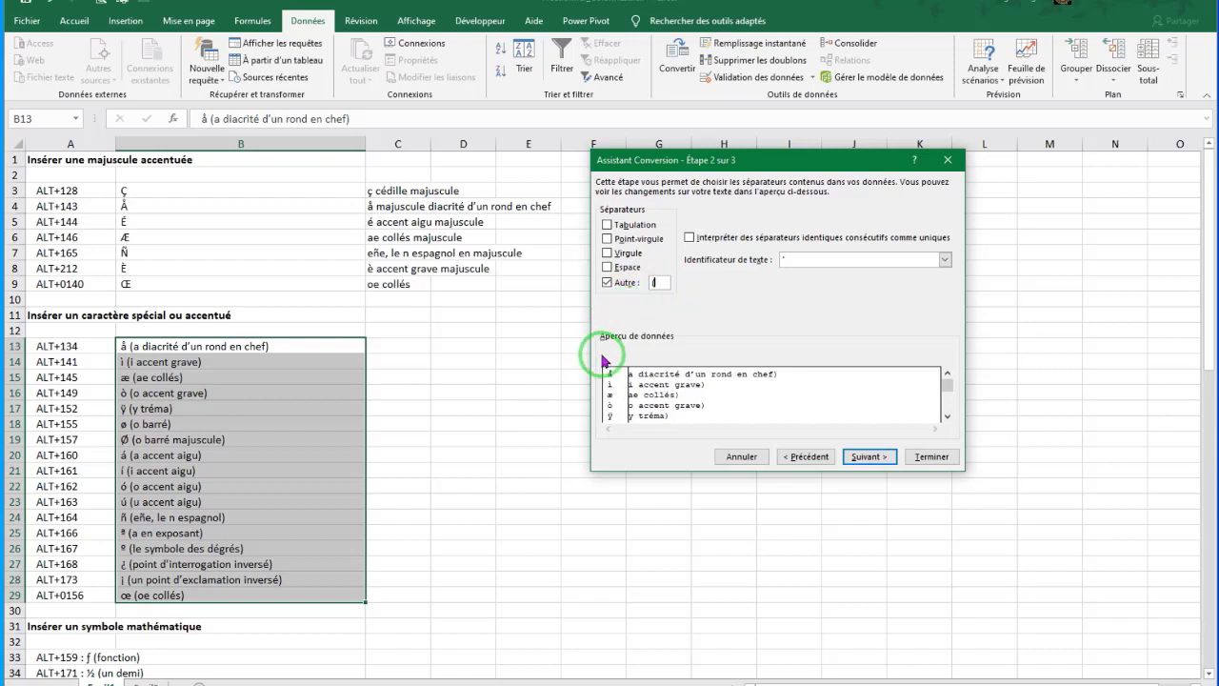
pyautogui.click(864, 458)
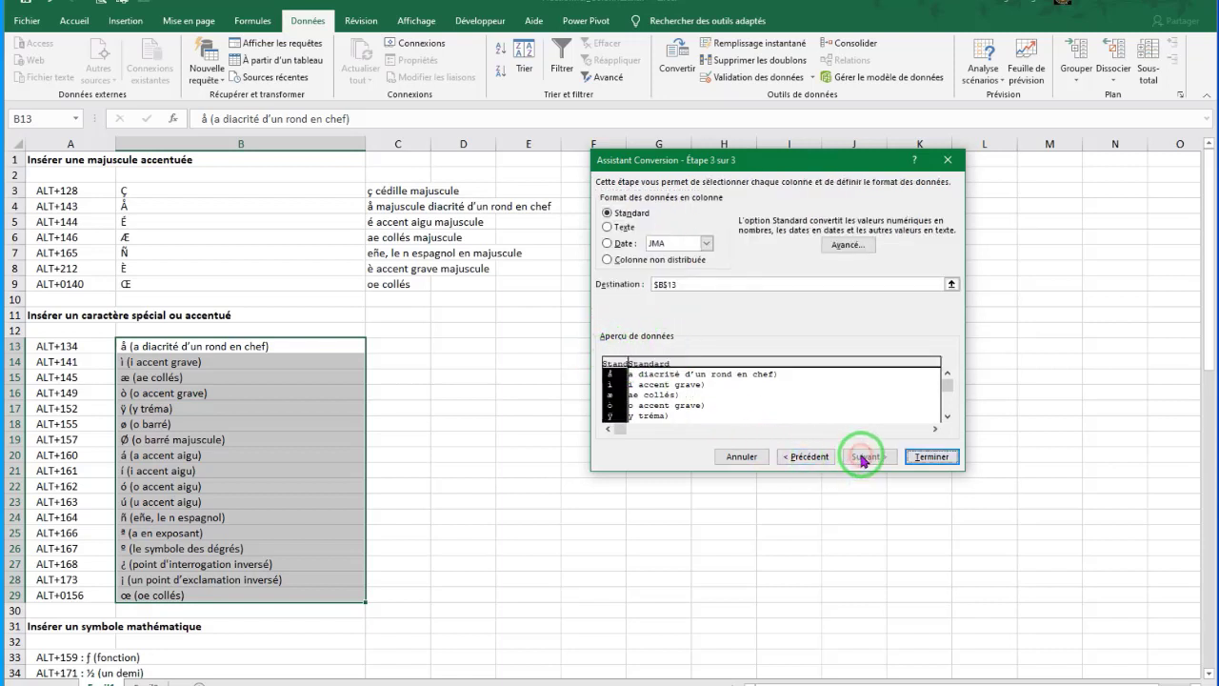
pyautogui.click(930, 457)
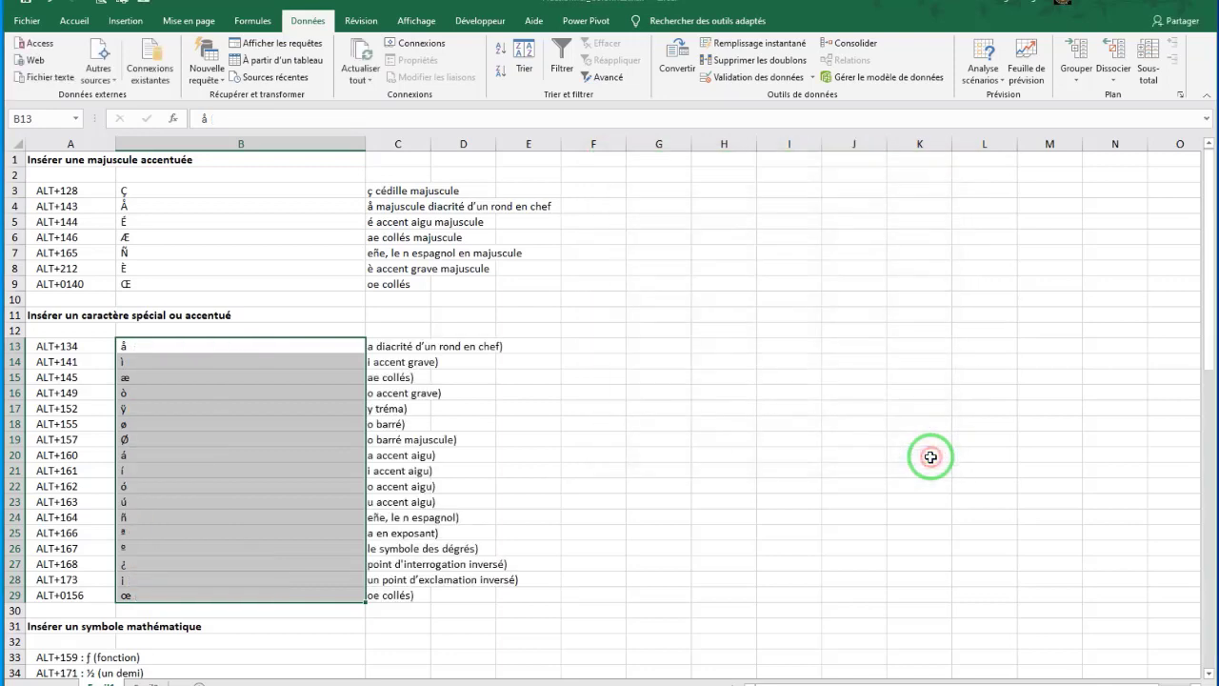
# Step: Remove all closing parentheses ")" from the descriptions in C13:C29 by replacing them with nothing
pyautogui.click(476, 377)
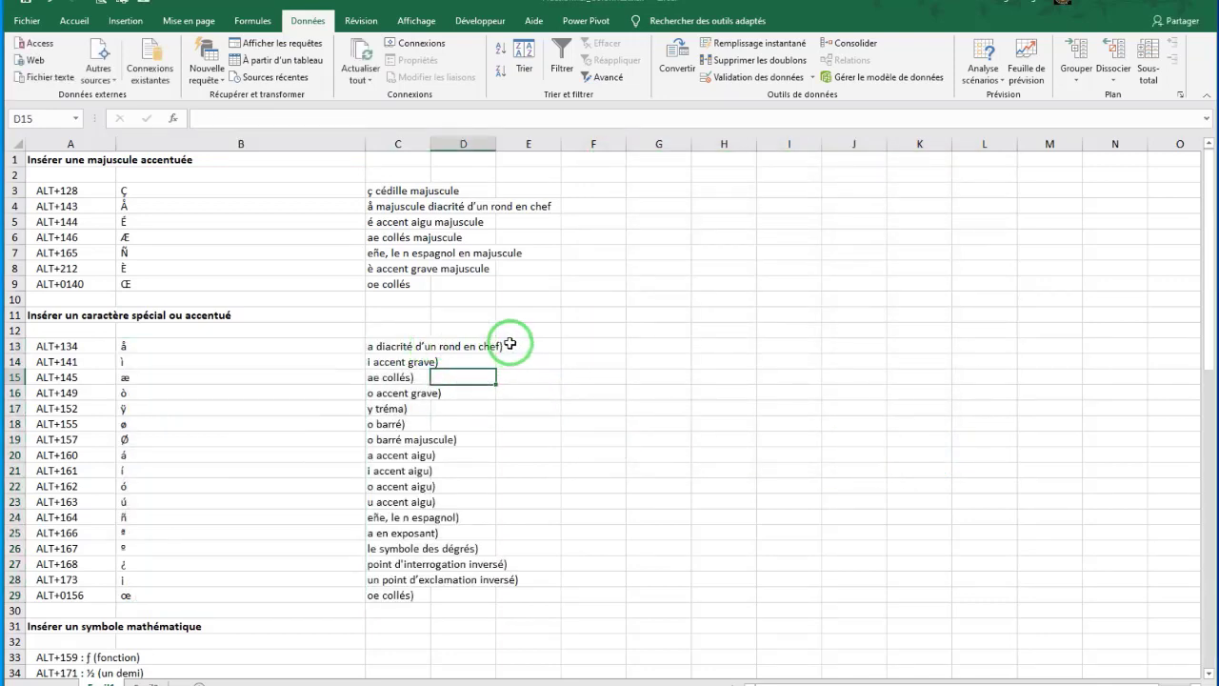
pyautogui.click(420, 345)
pyautogui.hotkey('ctrl', 'shift', 'Down')
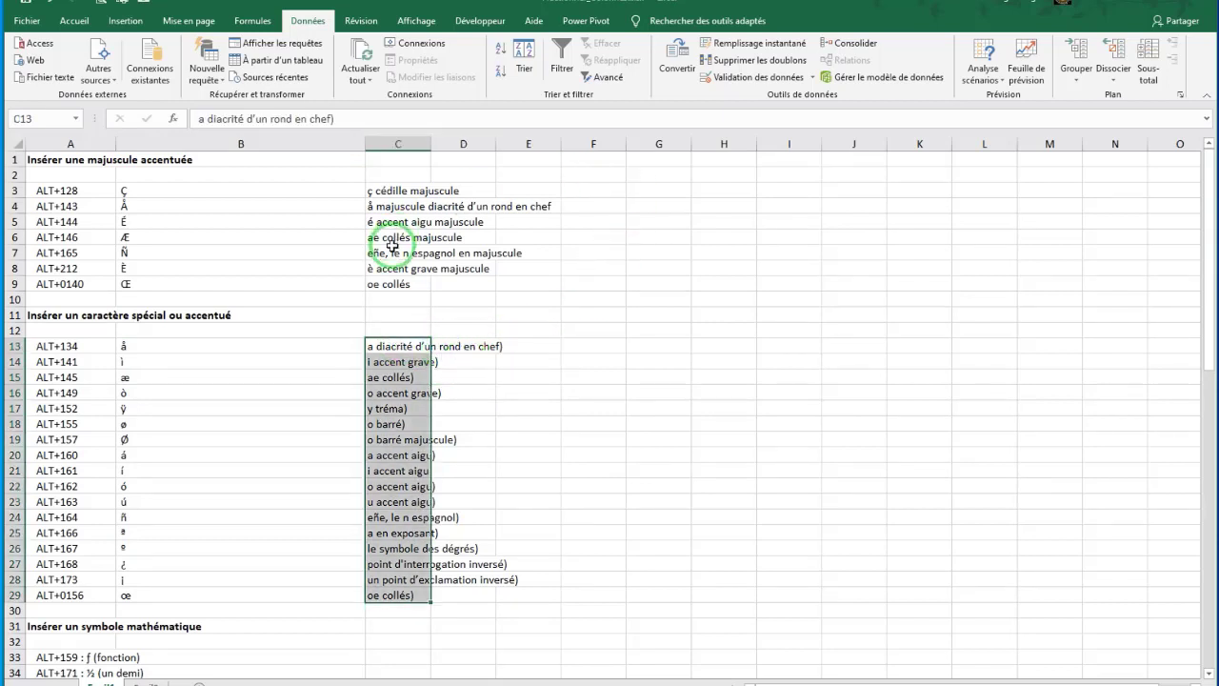
pyautogui.click(73, 21)
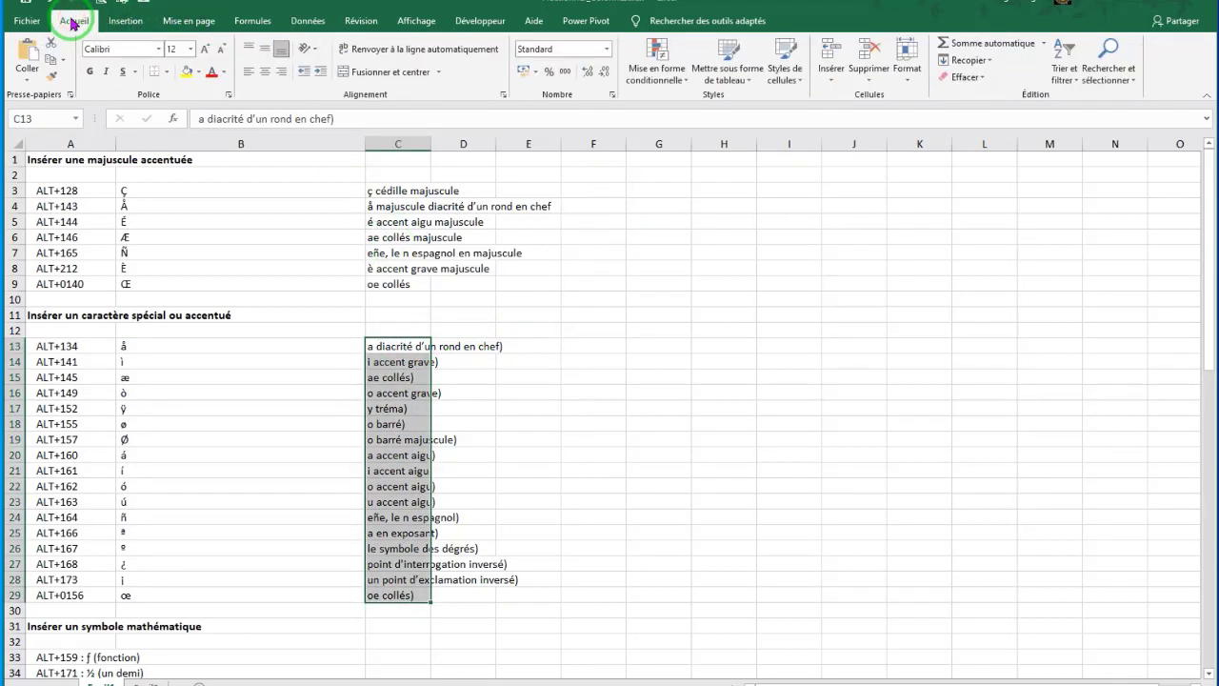
pyautogui.click(1115, 84)
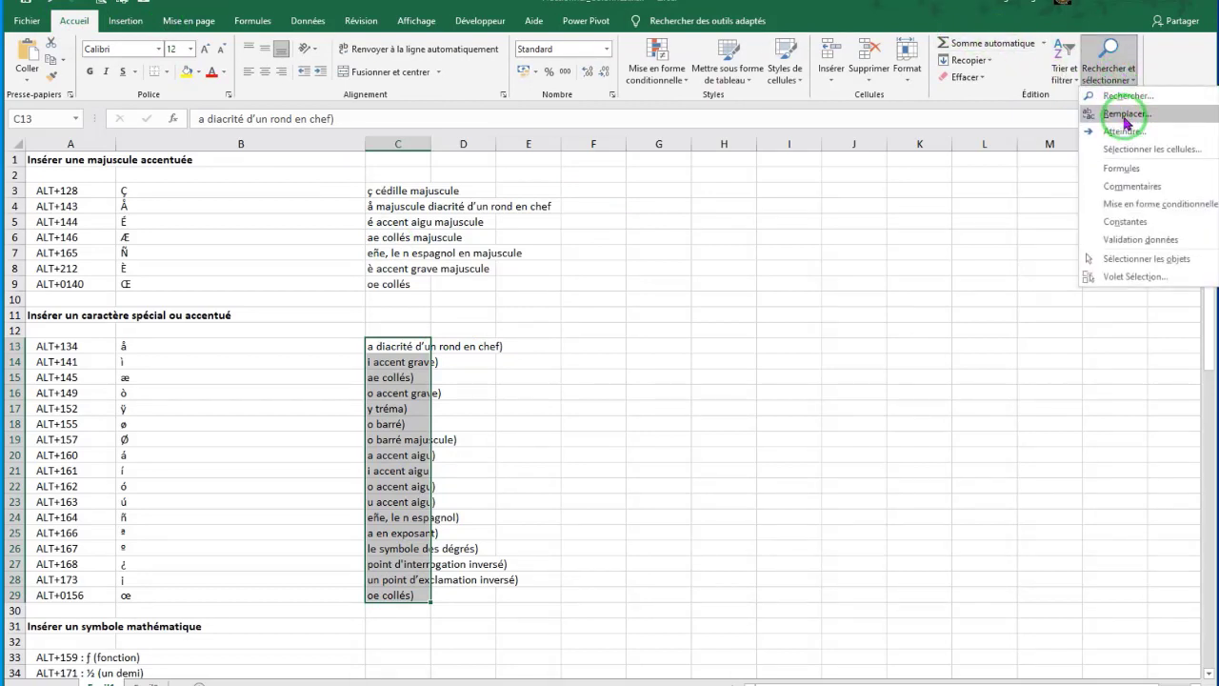
pyautogui.click(1127, 114)
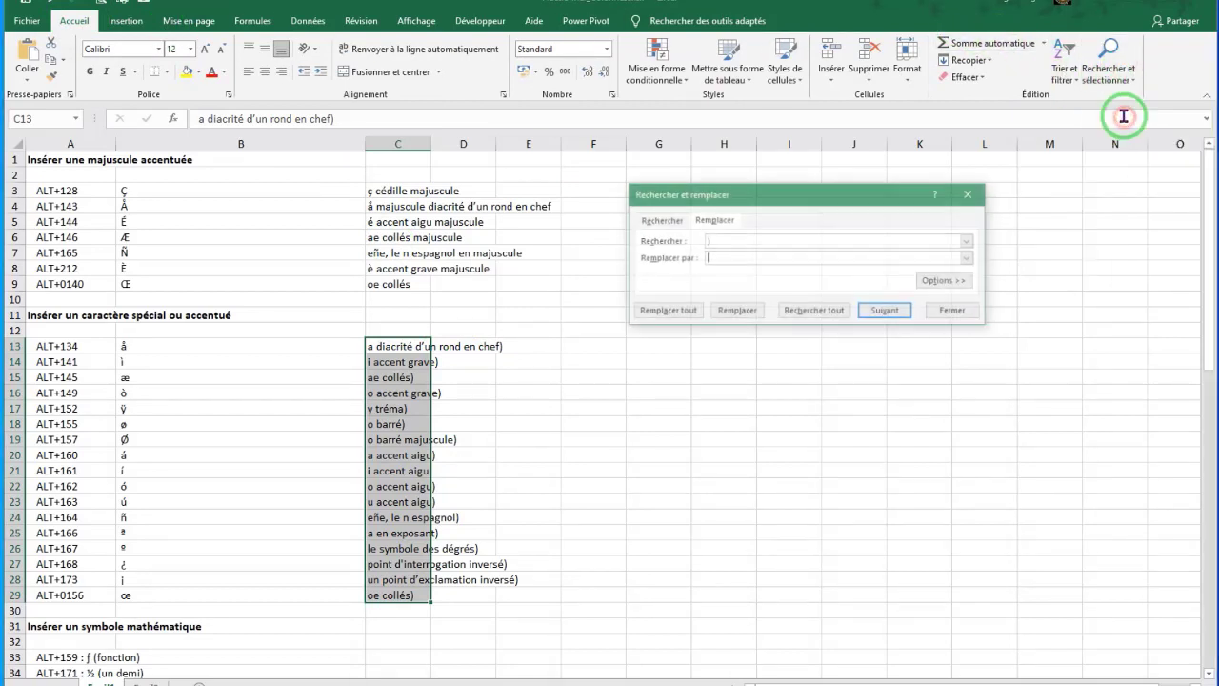
pyautogui.write(')')
pyautogui.click(715, 258)
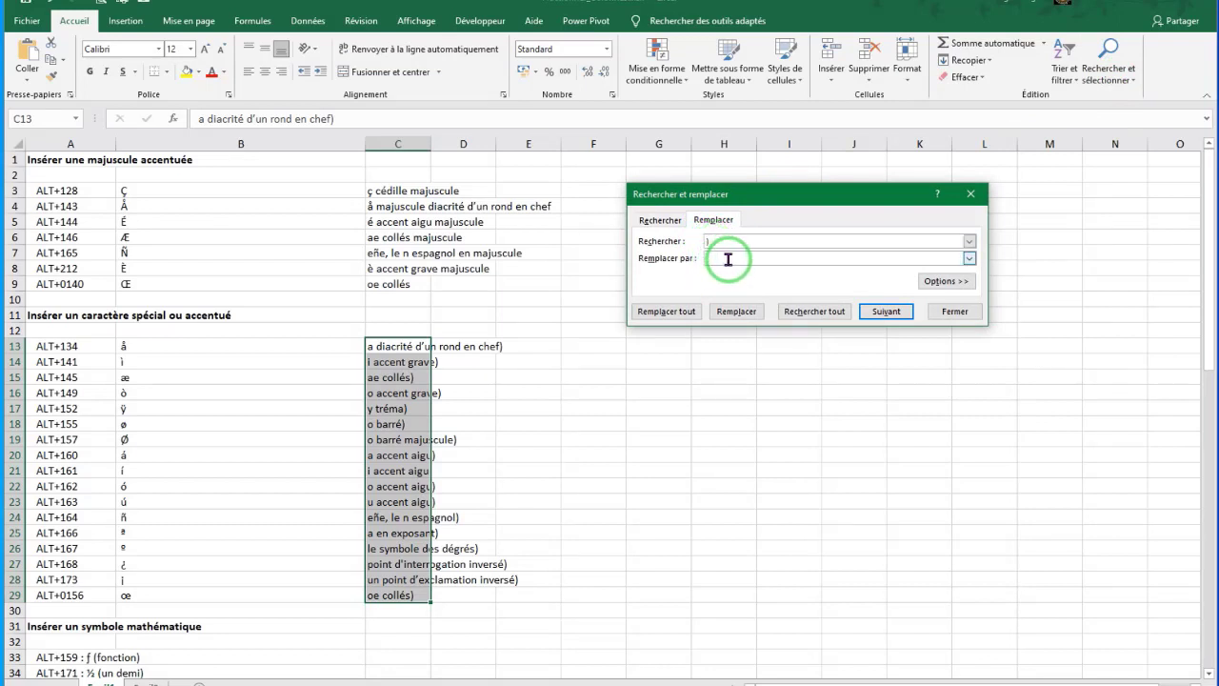
pyautogui.click(666, 313)
pyautogui.click(625, 393)
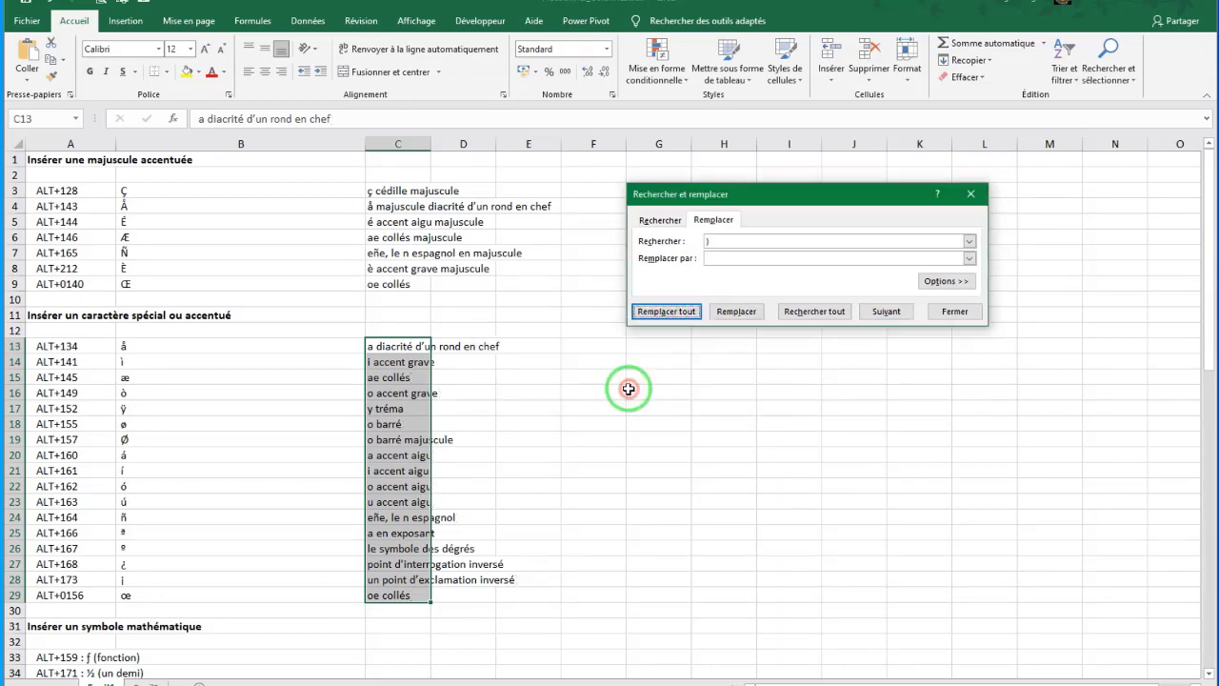
pyautogui.click(953, 314)
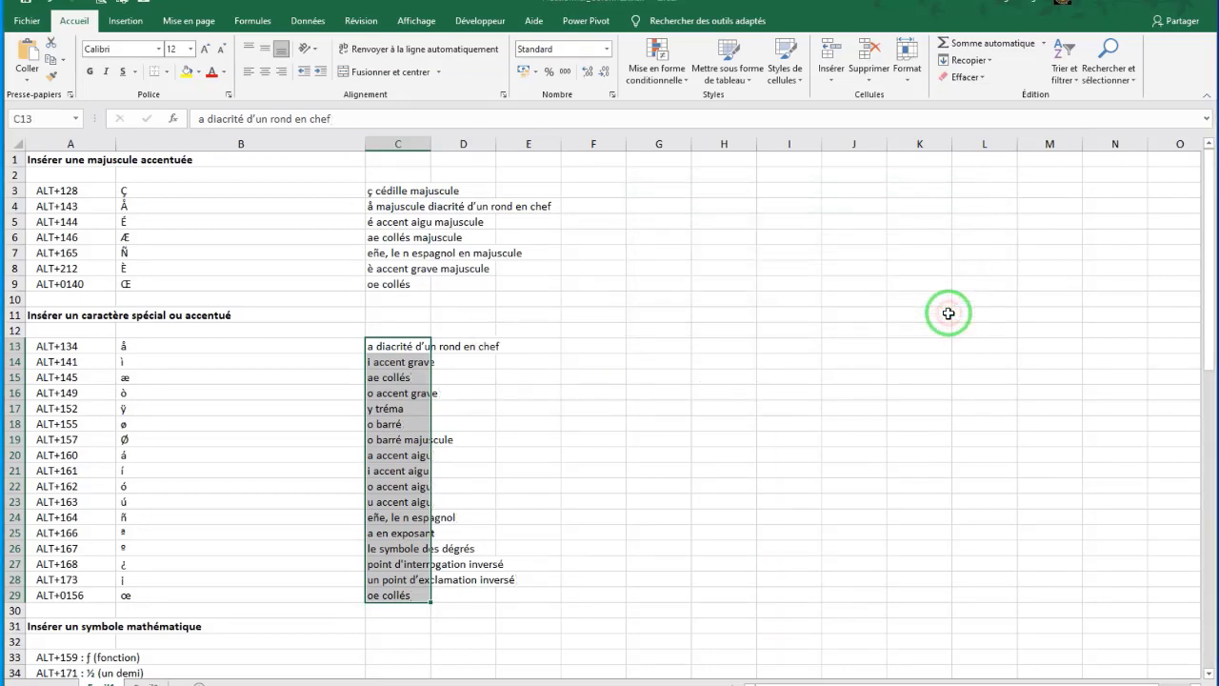
pyautogui.scroll(-5, 683, 318)
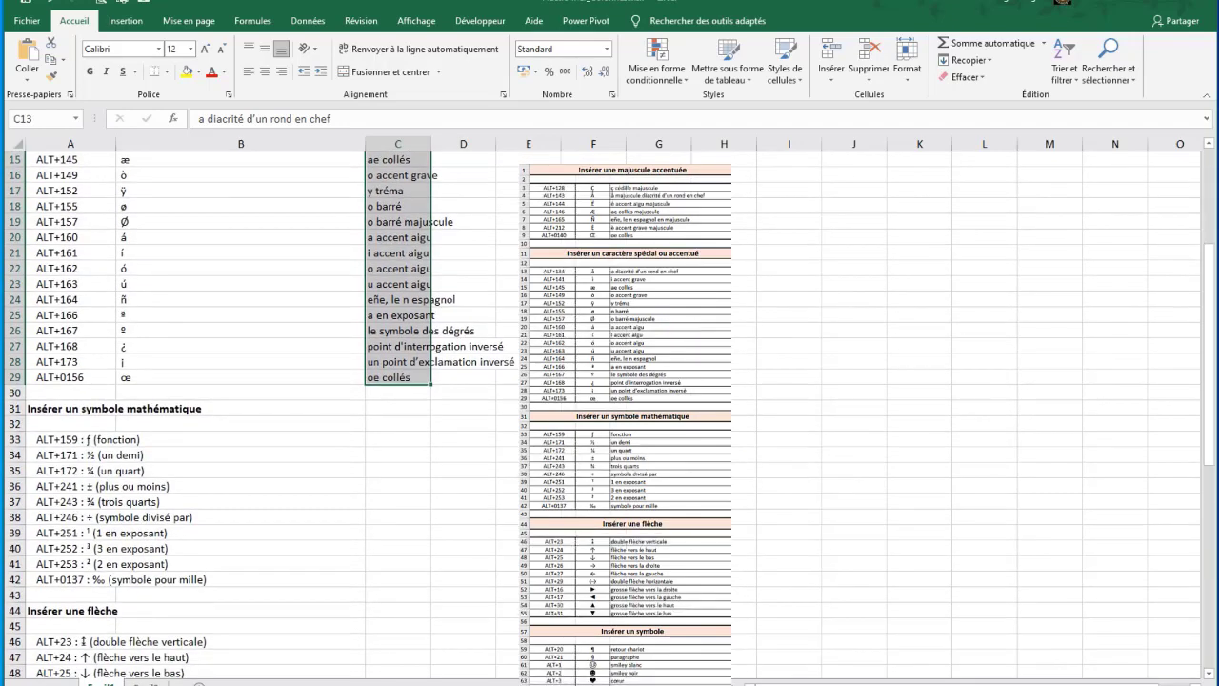